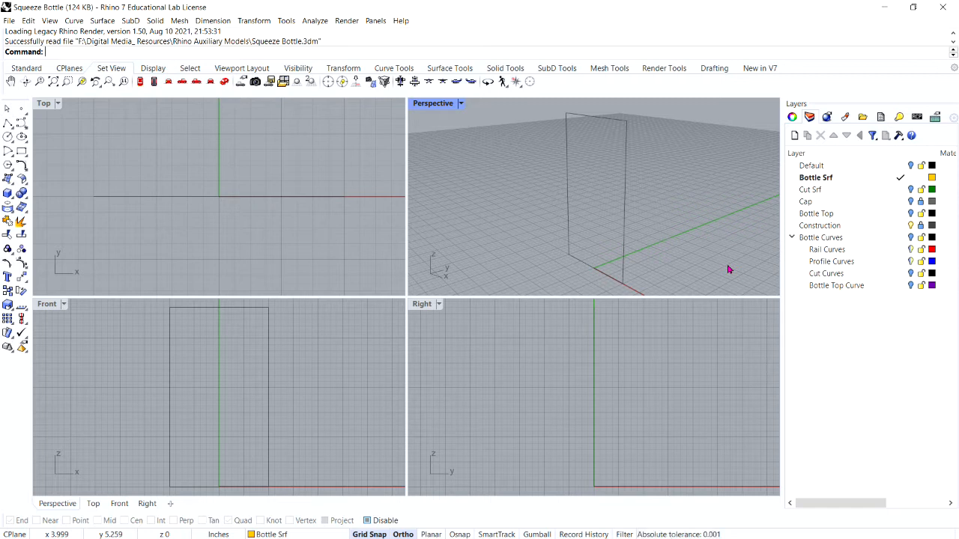
- Hide the Construction layer and show the Bottle Curves layer with its rail and profile curves
click(911, 226)
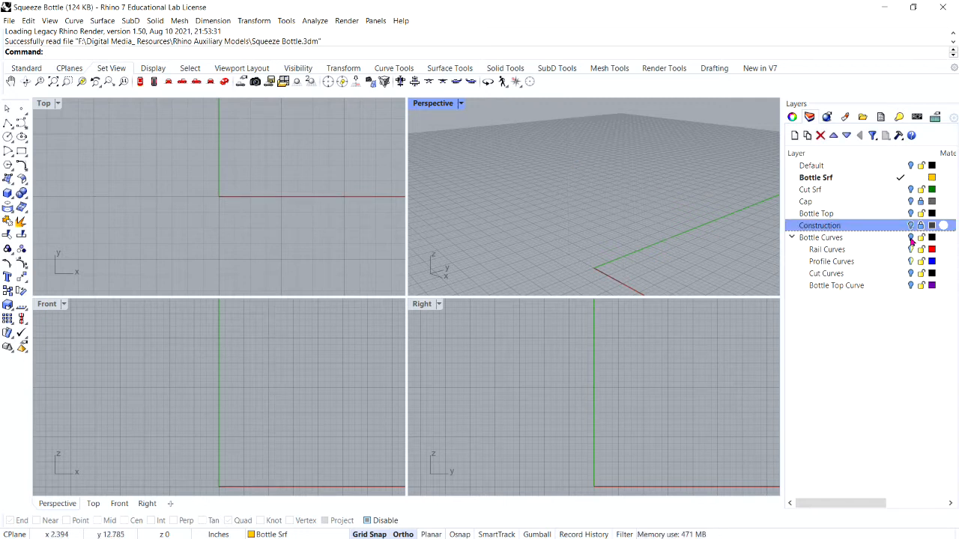
click(911, 239)
- Create a planar surface from the small raised ellipse inside the bottle's base using PlanarSrf
right_drag(604, 186, 611, 216)
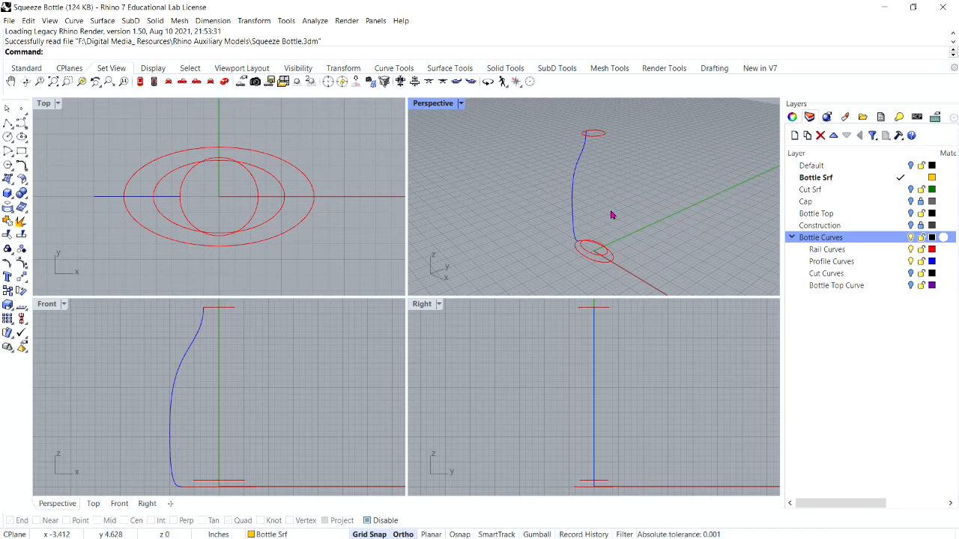
scroll(604, 285, up, 3)
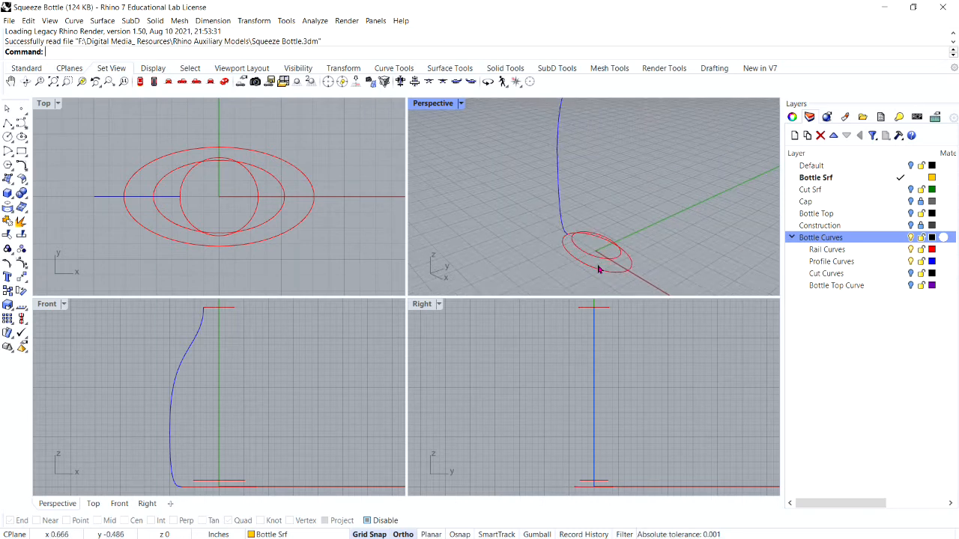
click(606, 261)
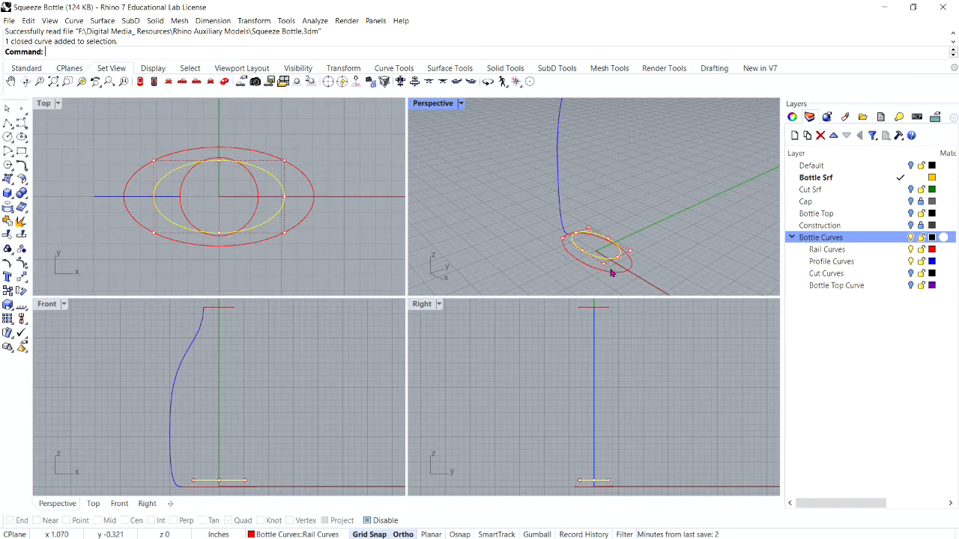
text(PlanarSrf)
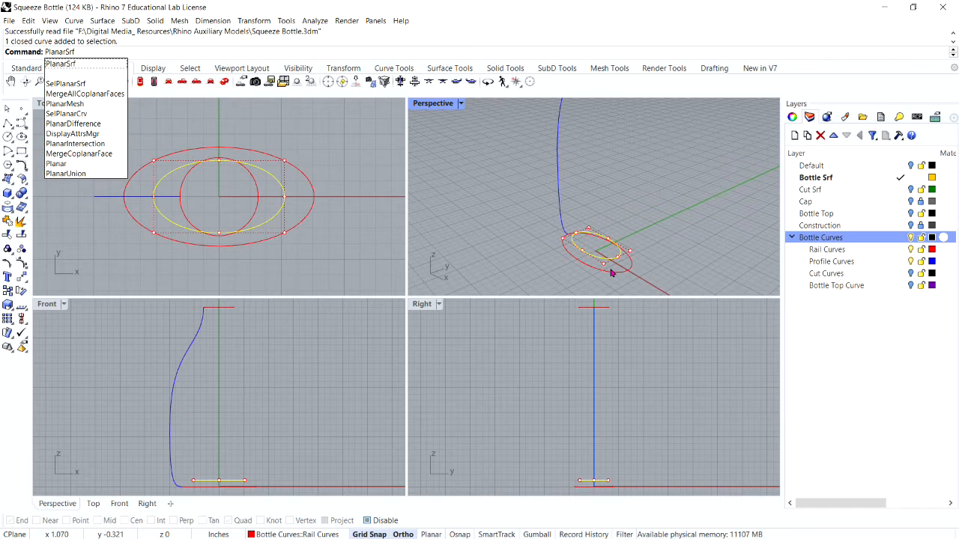
key(Return)
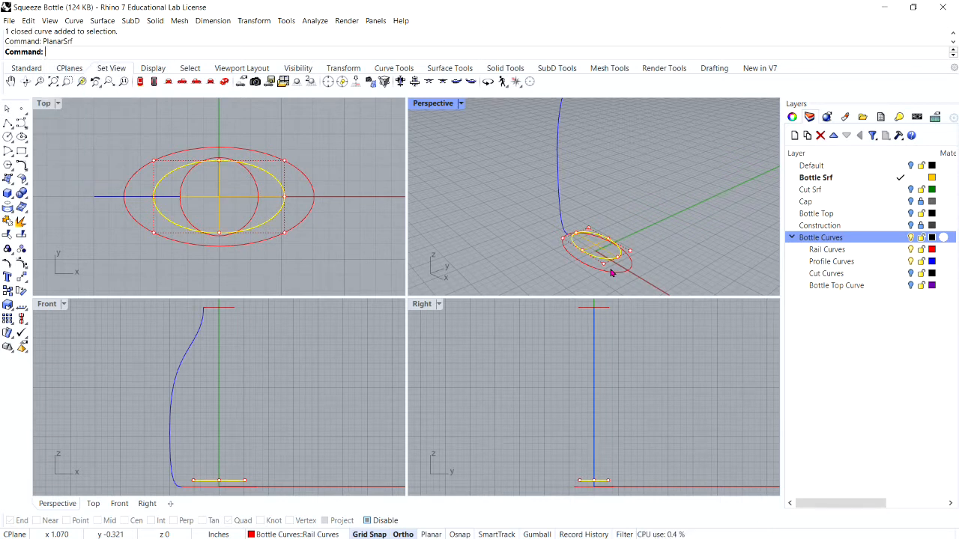
click(627, 220)
- Set the Perspective viewport to the Rendered display mode and check the new planar surface
scroll(642, 277, up, 5)
click(460, 103)
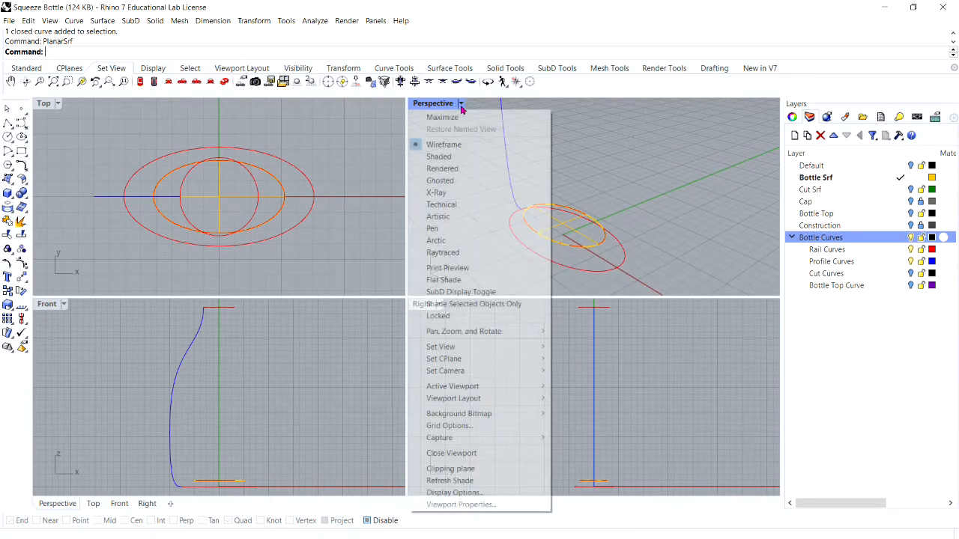
click(462, 171)
click(582, 215)
click(673, 211)
mouse_move(673, 211)
right_down()
mouse_move(627, 248)
mouse_move(633, 218)
mouse_move(640, 248)
mouse_move(647, 176)
mouse_move(638, 251)
mouse_move(657, 214)
right_up()
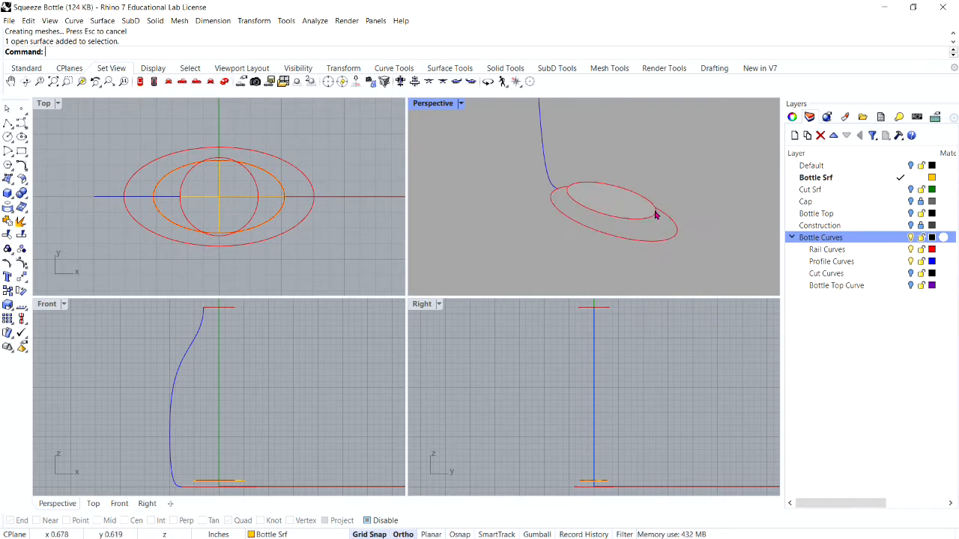
scroll(643, 197, up, 1)
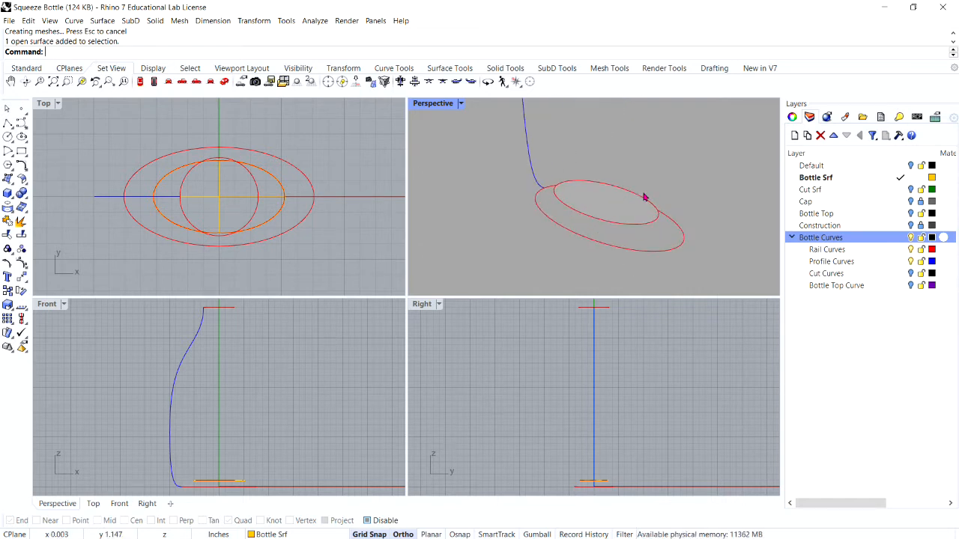
- Create the bottle body with a closed Sweep2, using the large base ellipse and the neck circle as rails and the side profile curve as the shape
right_drag(644, 197, 646, 225)
click(619, 275)
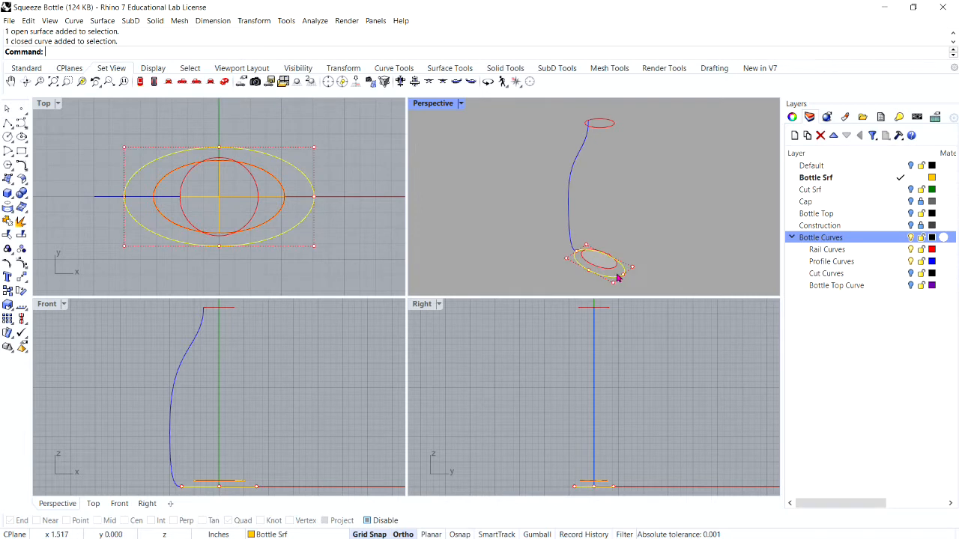
shift+click(609, 133)
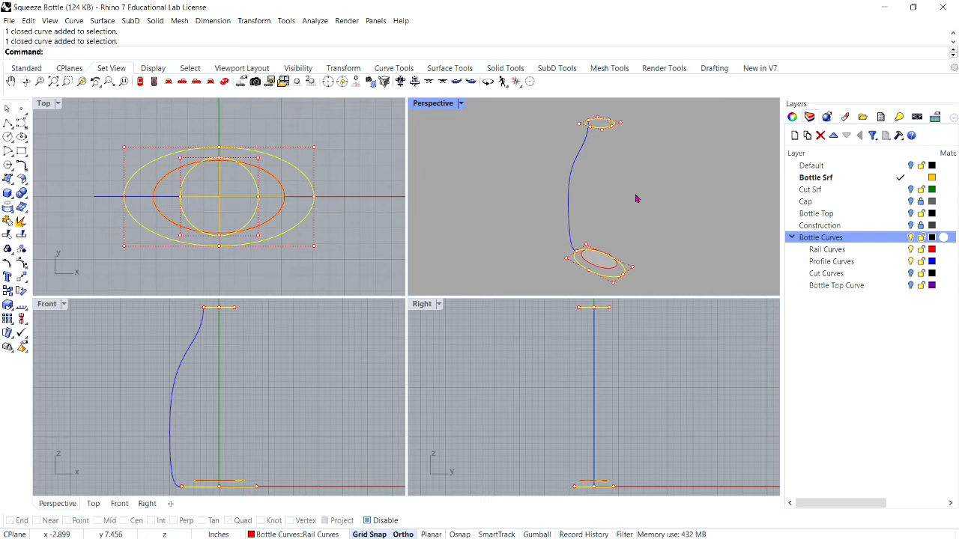
text(Sweep2)
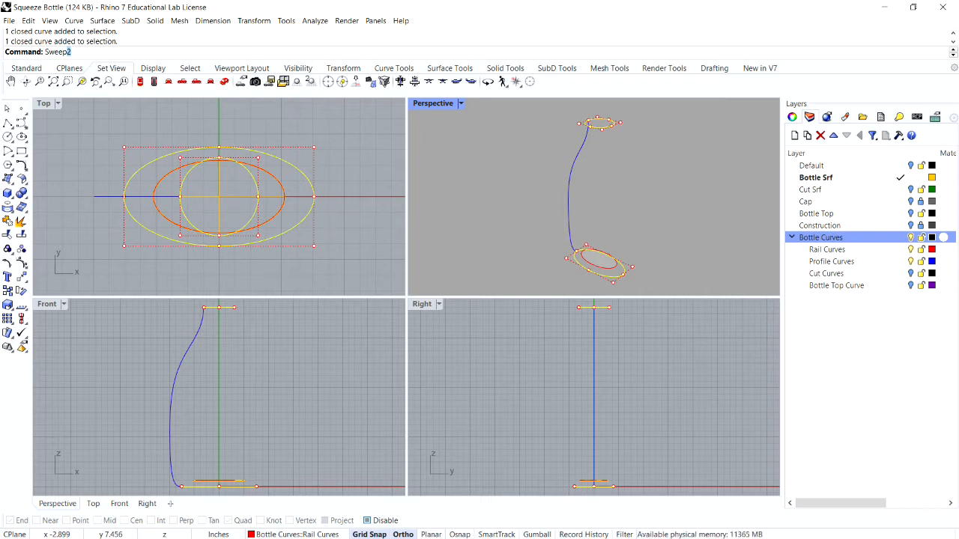
key(Return)
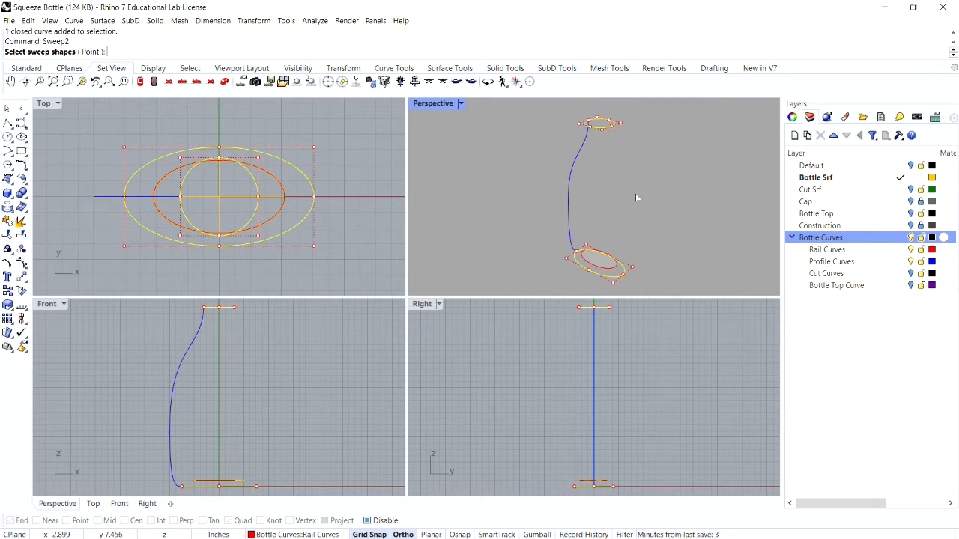
click(570, 214)
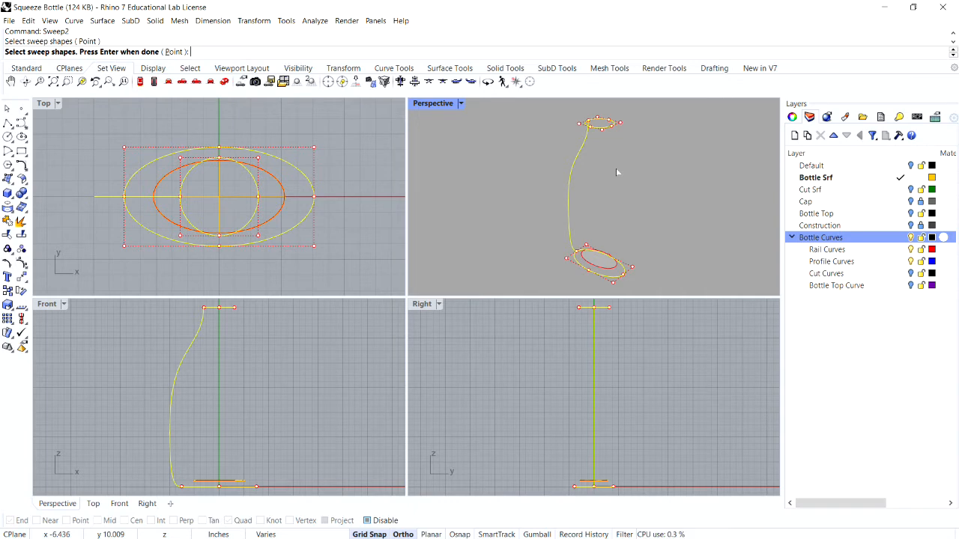
key(Return)
drag(631, 84, 392, 84)
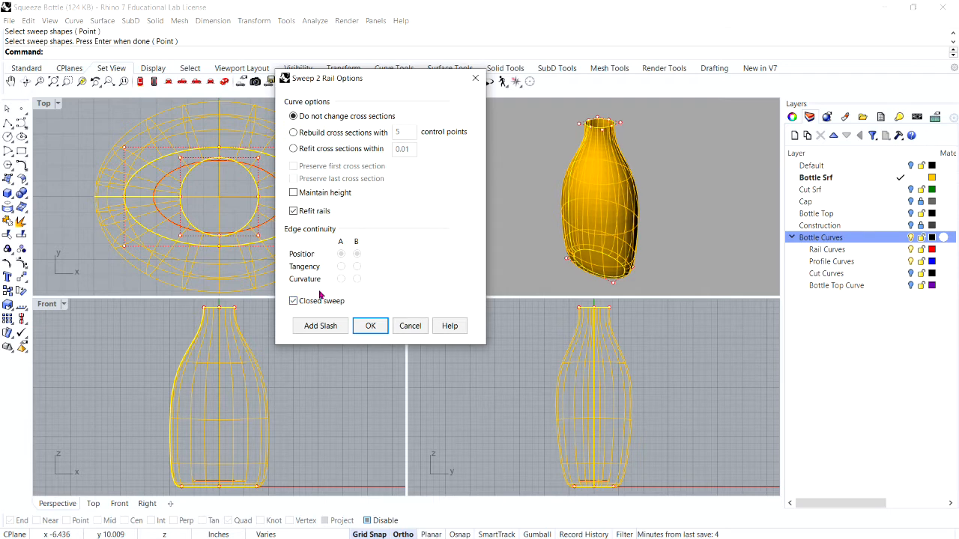
click(370, 326)
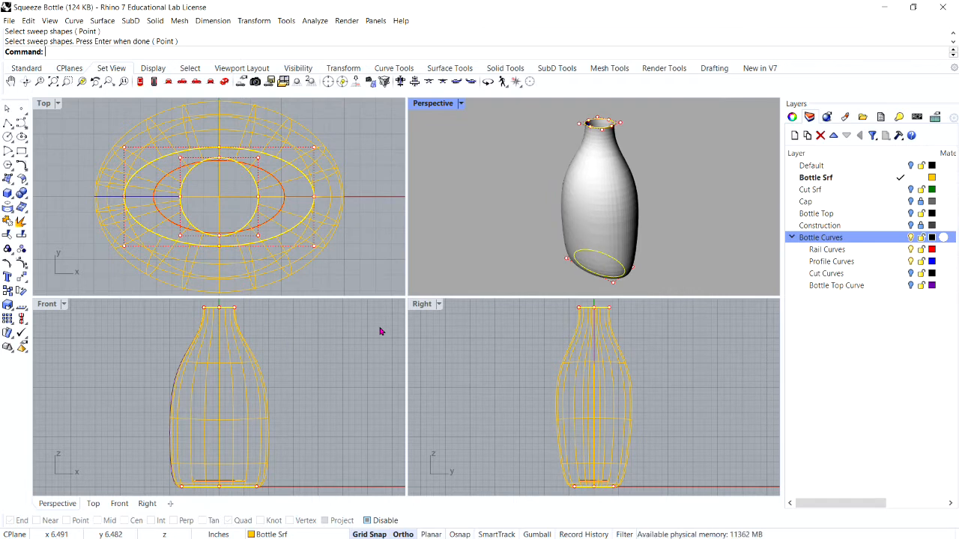
- Examine the bottle's underside, checking the body surface, the recessed planar surface and the gap between them
right_drag(552, 280, 604, 191)
scroll(602, 190, down, 7)
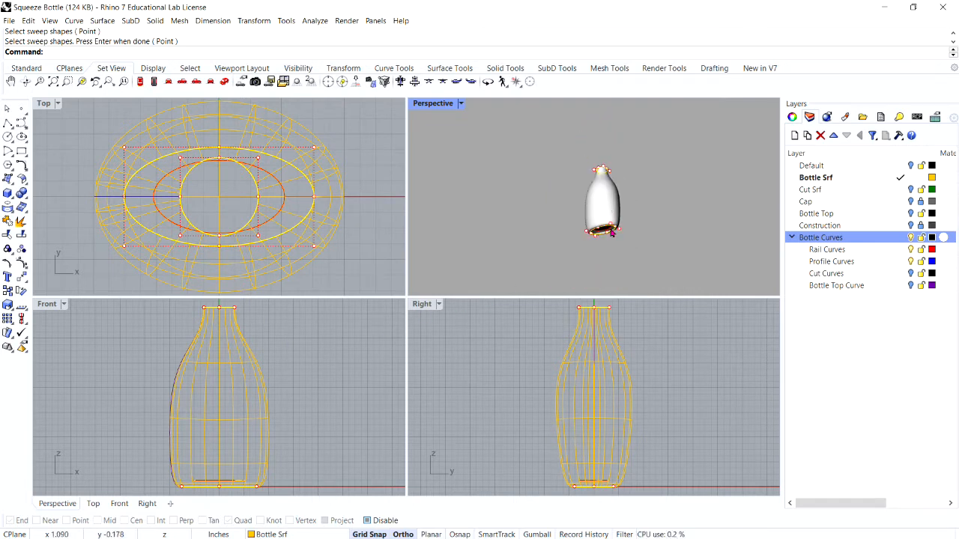
scroll(604, 238, up, 12)
scroll(575, 231, up, 4)
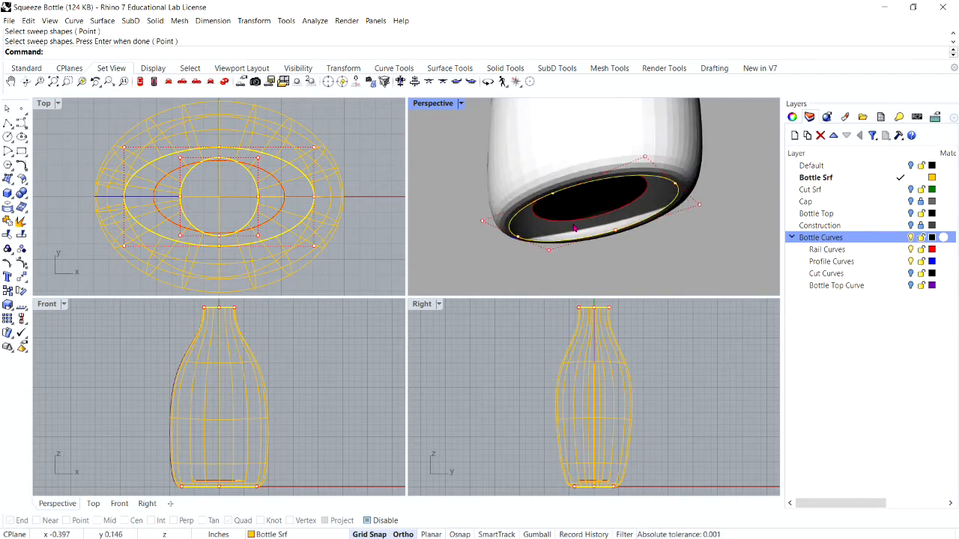
click(704, 269)
scroll(661, 222, up, 3)
scroll(659, 222, down, 5)
scroll(633, 220, up, 2)
scroll(633, 220, up, 2)
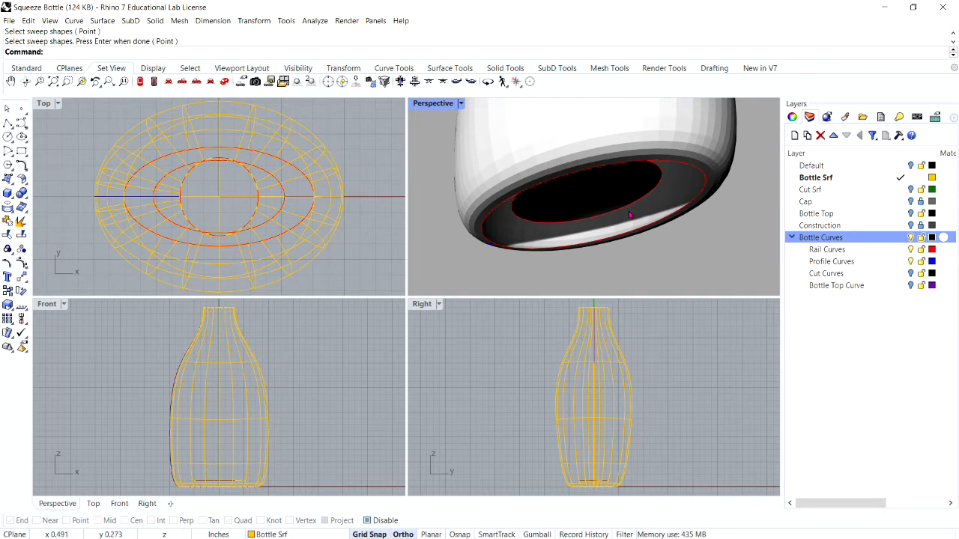
click(631, 224)
click(692, 117)
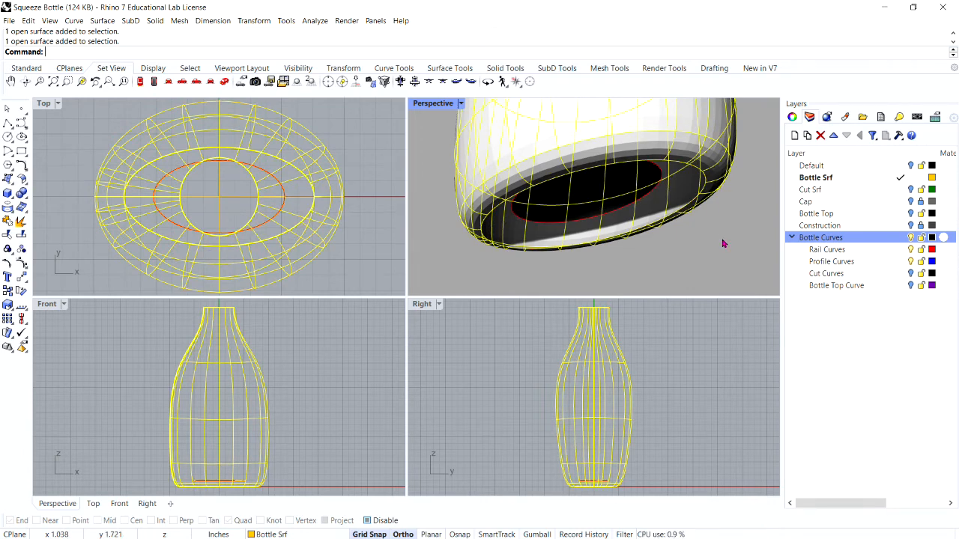
key(Escape)
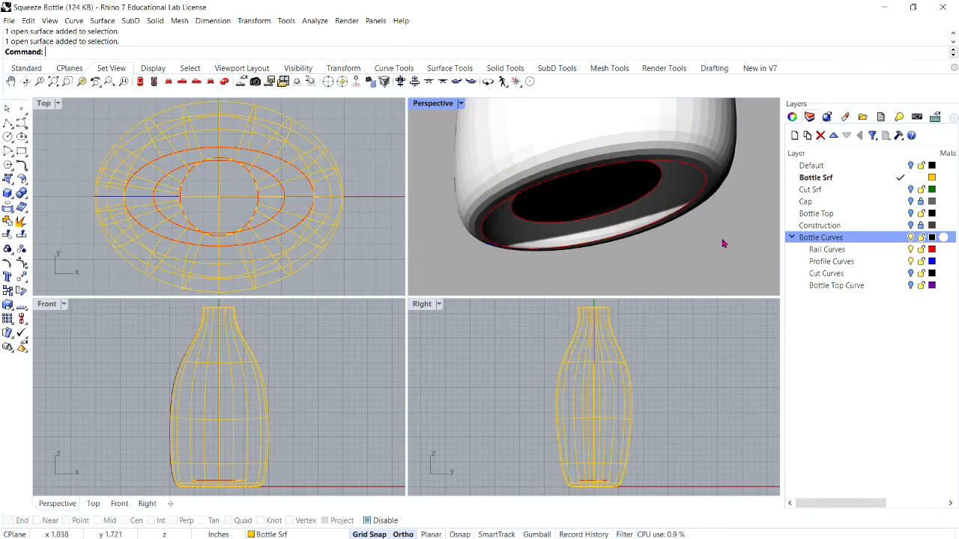
- Hide the Rail Curves and Profile Curves layers
click(912, 251)
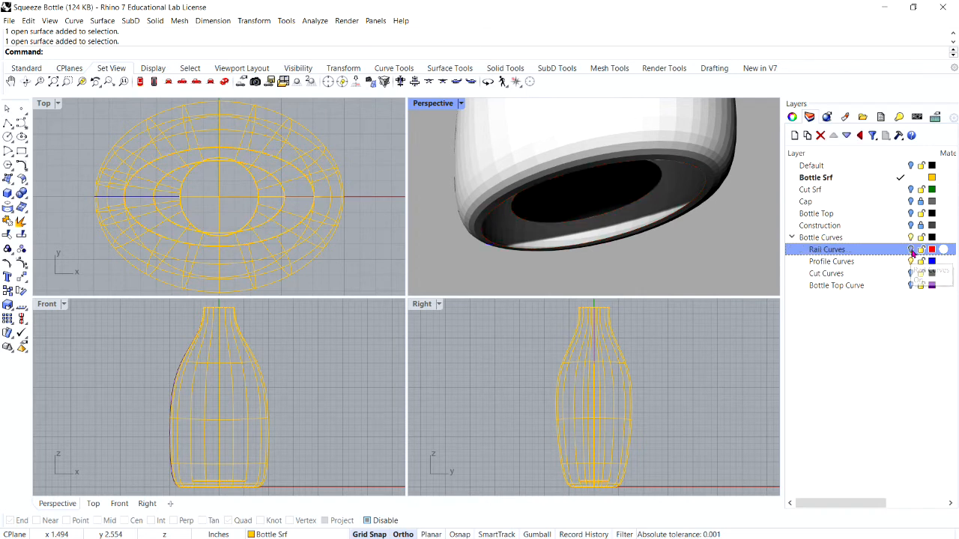
click(911, 262)
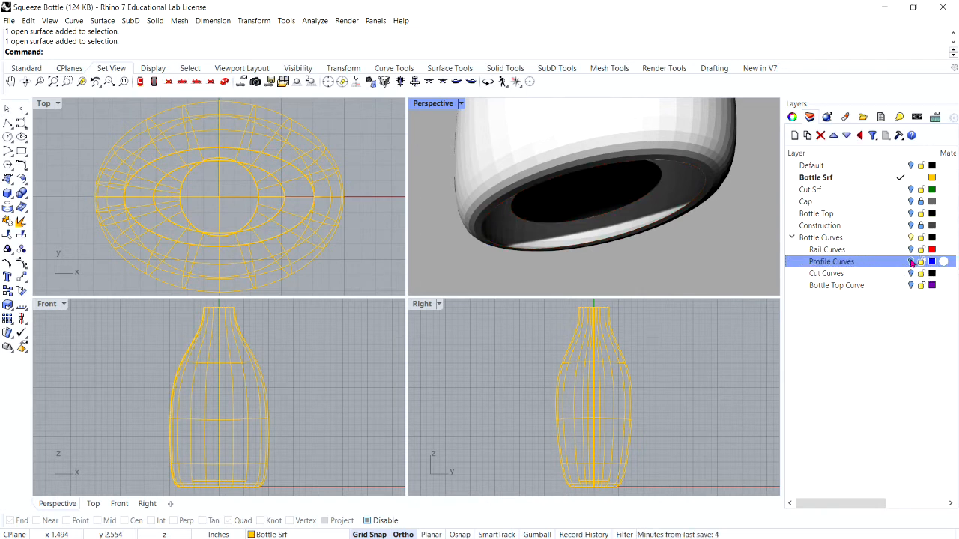
- Start a BlendSrf between the recessed planar surface's edge and the bottom edge of the bottle body
mouse_move(592, 191)
right_down()
mouse_move(660, 188)
mouse_move(599, 187)
right_up()
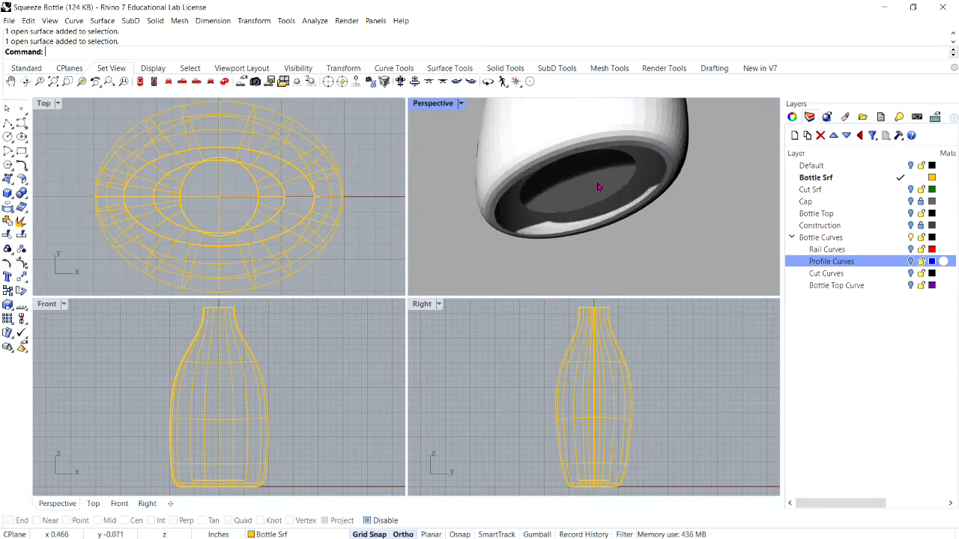
text(Blend)
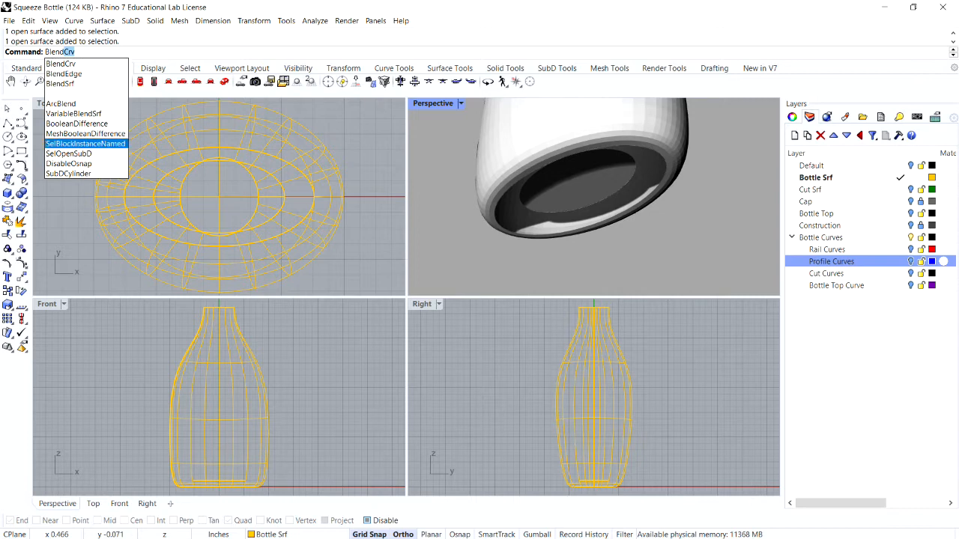
text(Srf)
key(Return)
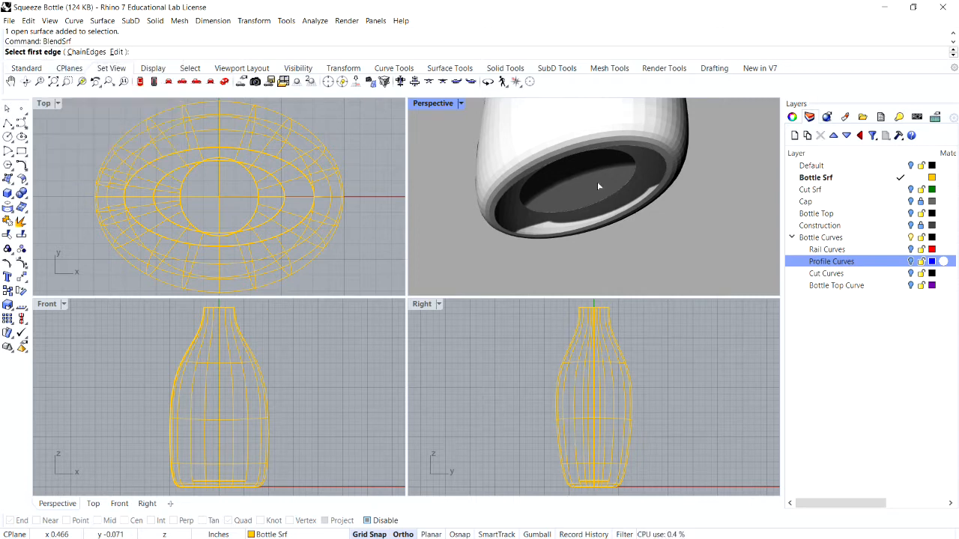
right_drag(597, 182, 597, 186)
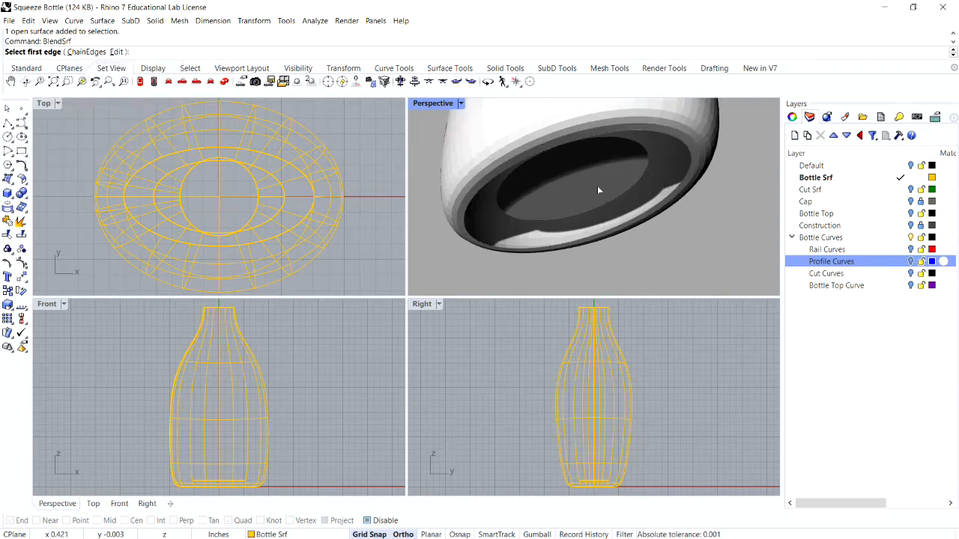
click(614, 203)
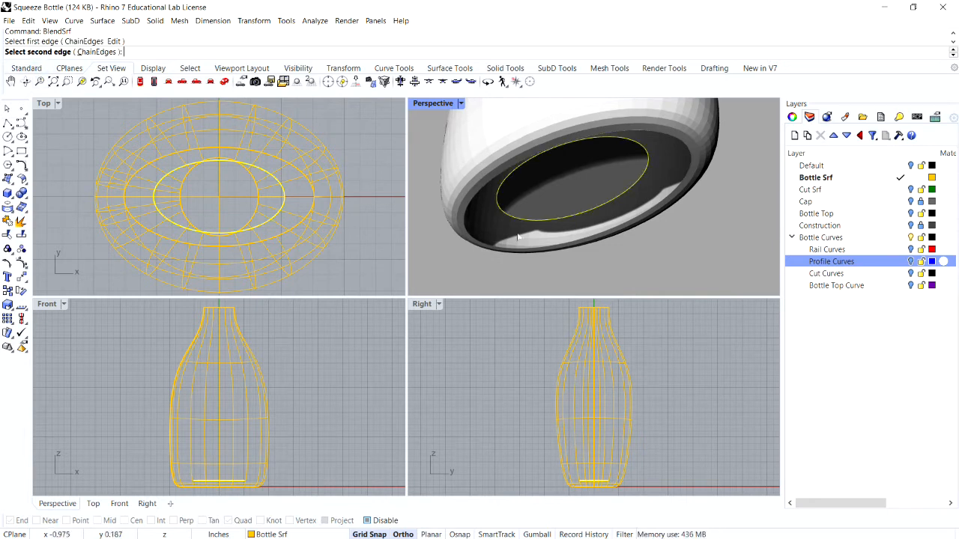
click(588, 240)
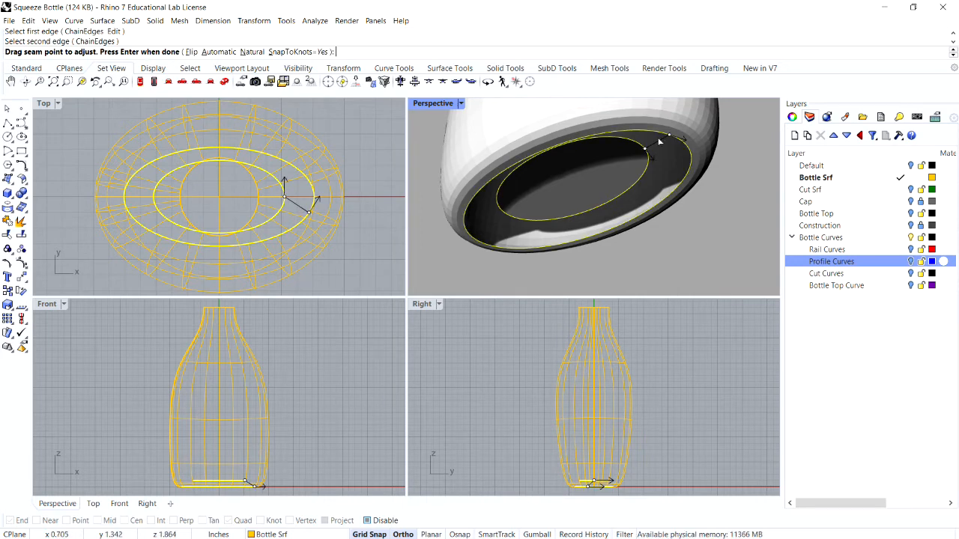
- Turn on object snapping with Quad active and move the outer edge's seam point to the ellipse's quadrant, aligned with the inner seam point
scroll(669, 138, up, 2)
scroll(674, 142, up, 1)
scroll(679, 141, up, 1)
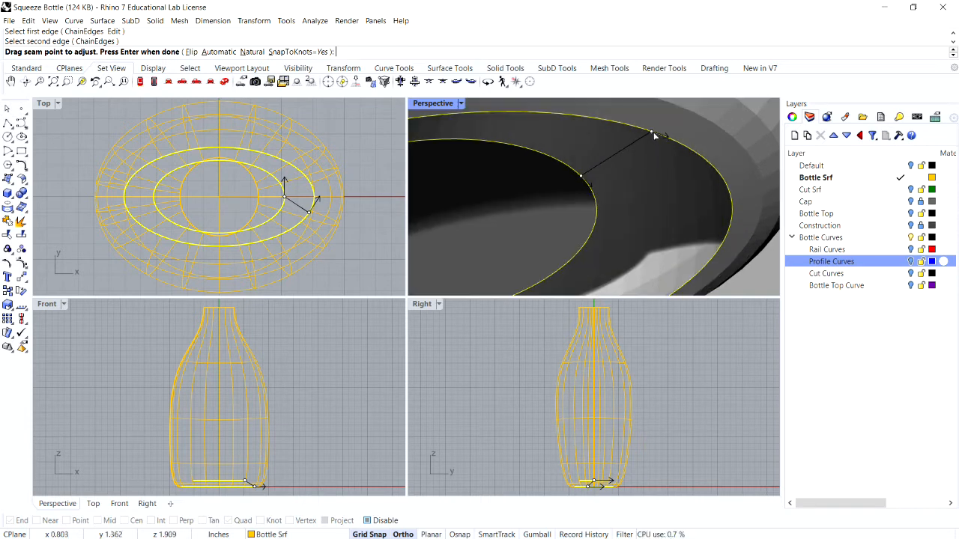
mouse_move(652, 133)
mouse_down()
mouse_move(708, 162)
mouse_move(728, 188)
mouse_move(689, 144)
mouse_move(666, 143)
mouse_move(716, 177)
mouse_move(682, 146)
mouse_up()
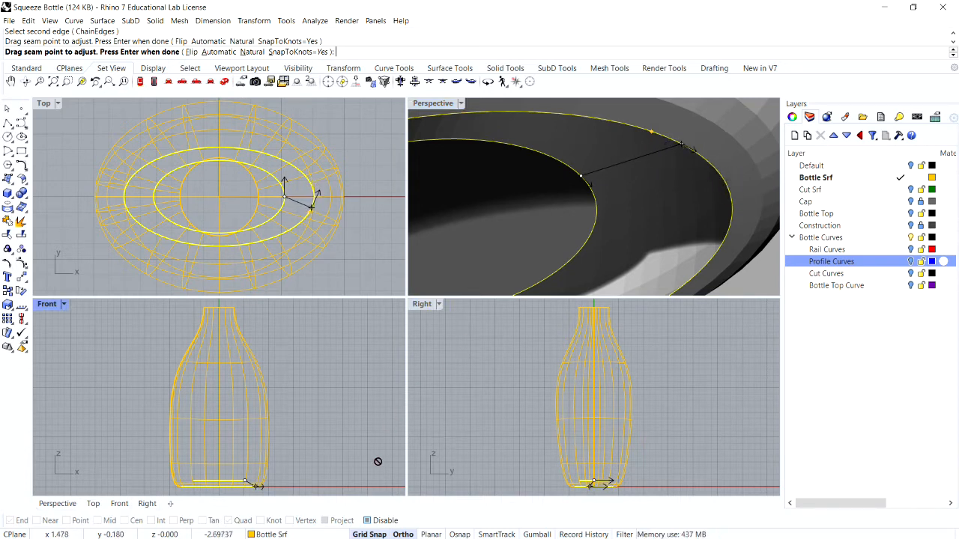
click(367, 520)
click(367, 521)
click(367, 521)
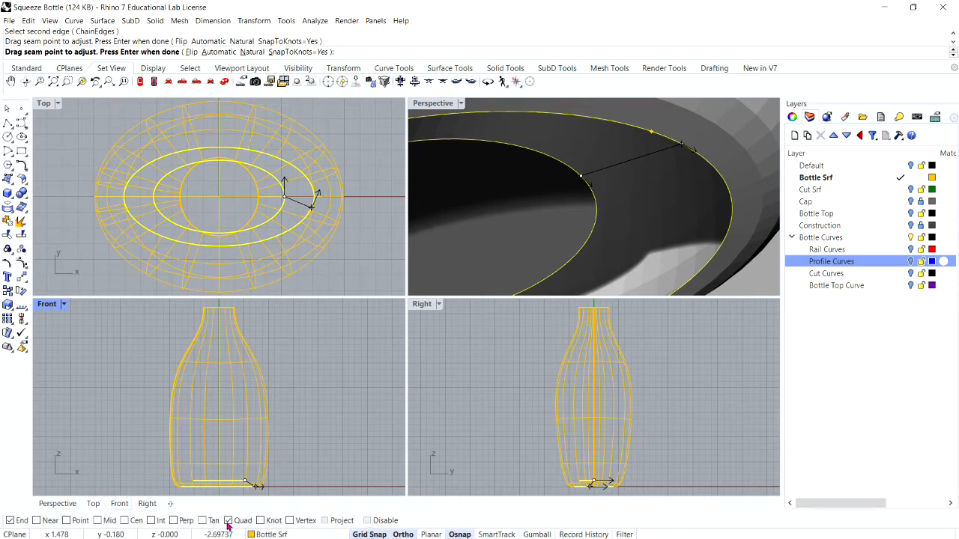
key(ctrl)
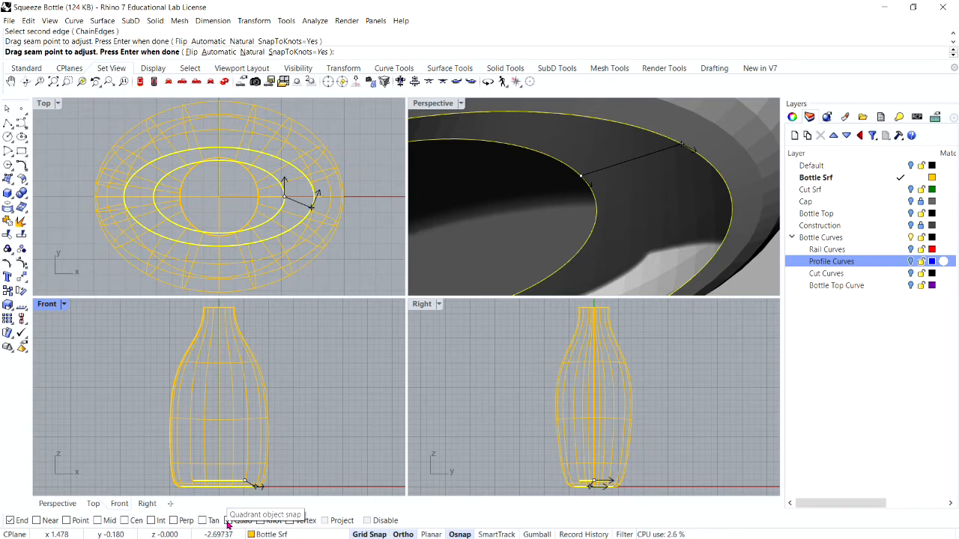
click(228, 521)
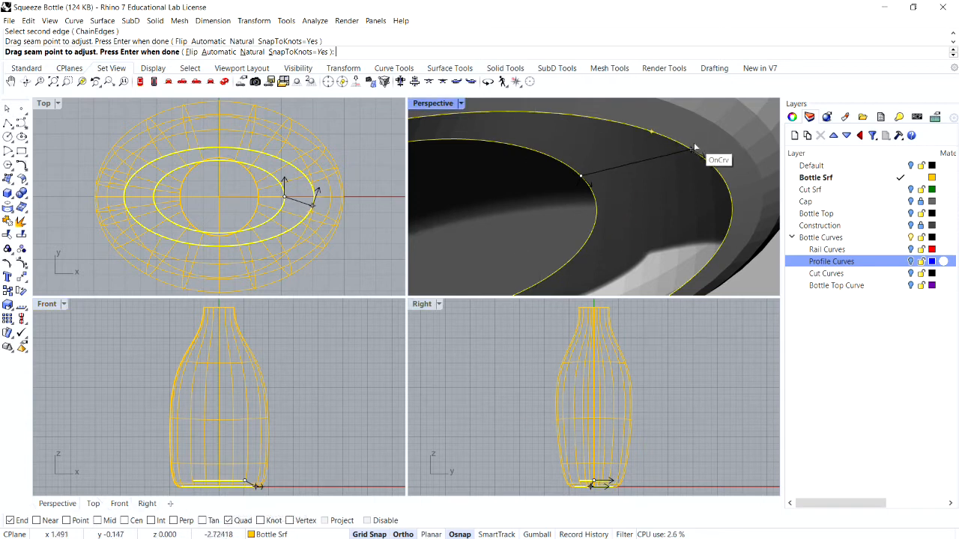
drag(678, 141, 724, 180)
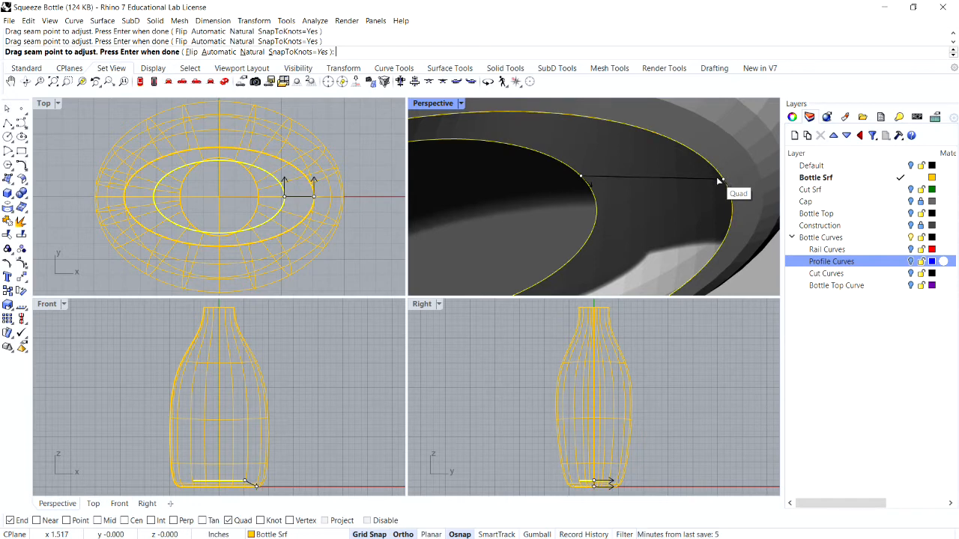
- Check that both seam points sit on their ellipse quadrants and accept them for the surface blend
scroll(581, 178, down, 3)
scroll(582, 178, up, 5)
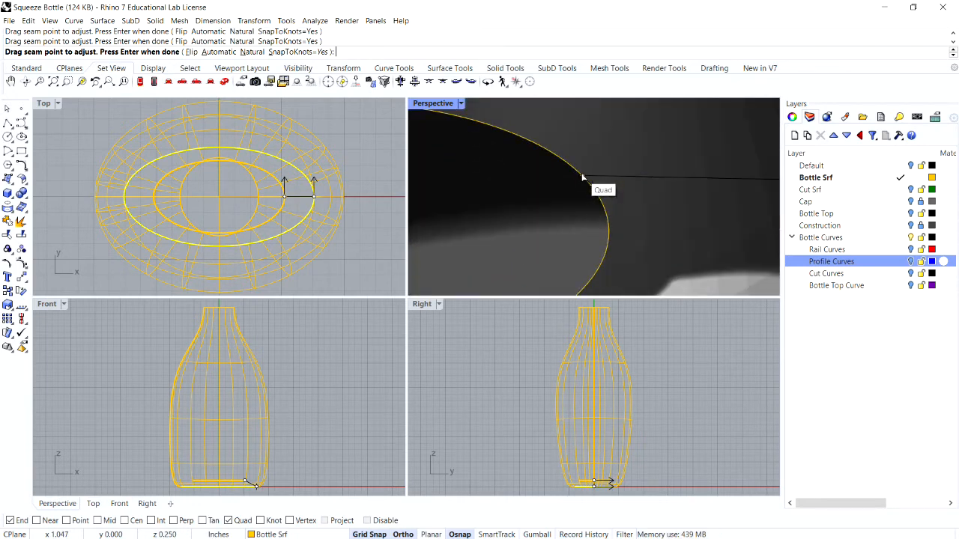
scroll(583, 180, down, 5)
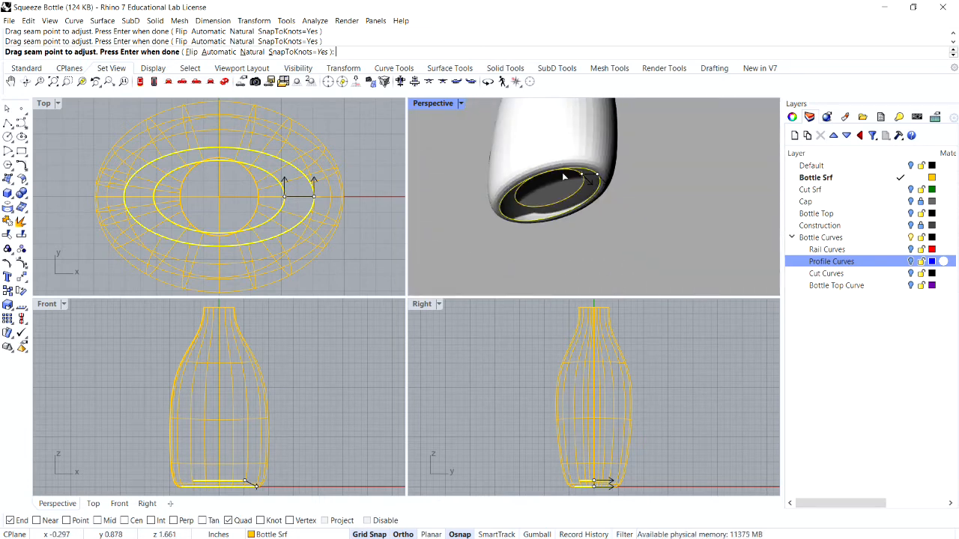
scroll(545, 190, up, 2)
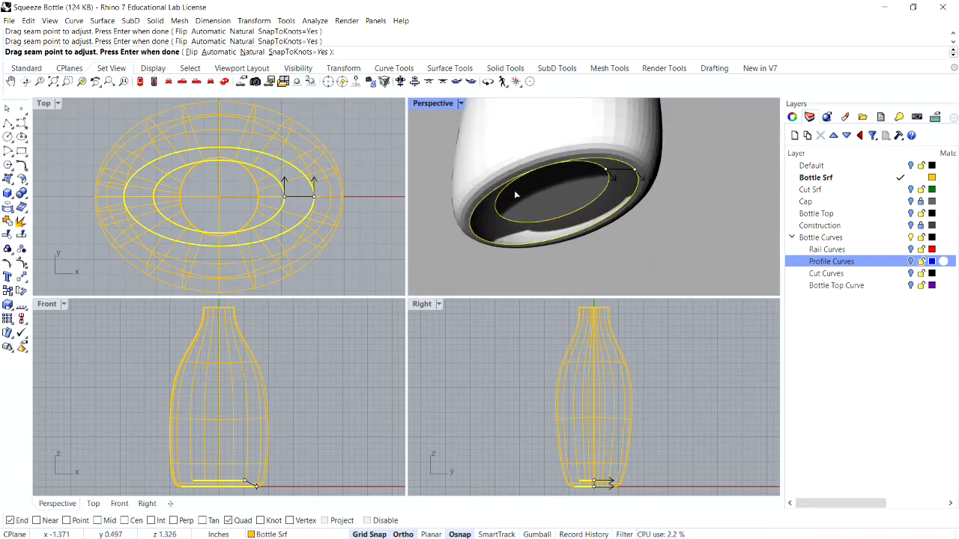
key(Return)
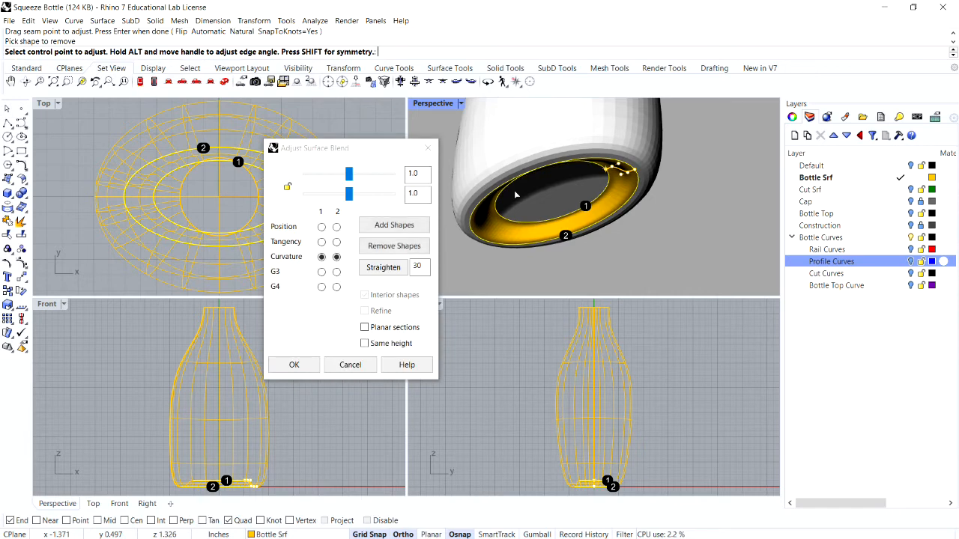
- Adjust the blend's inner-edge handle with grid snap and object snap off, and create the blend with Curvature continuity at both edges
right_drag(635, 157, 631, 171)
scroll(651, 217, up, 5)
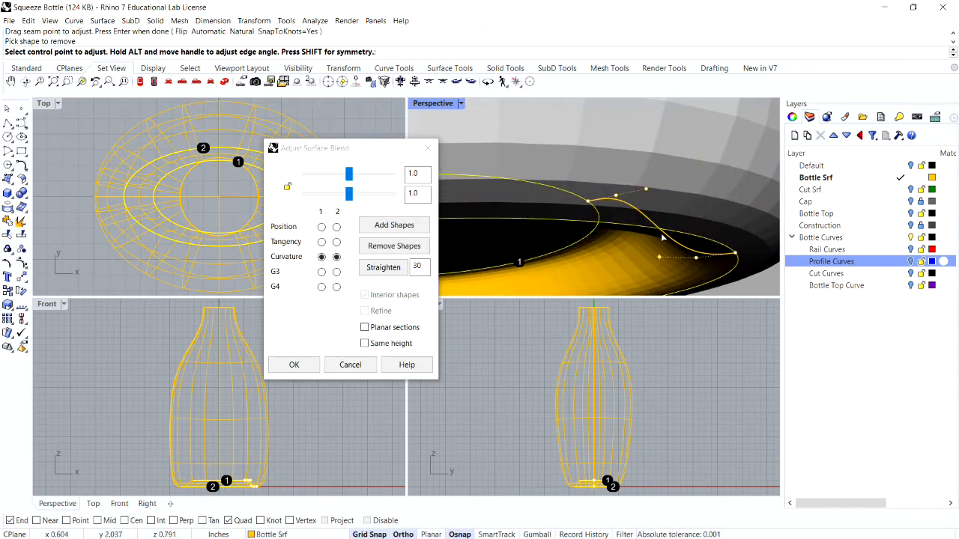
click(615, 194)
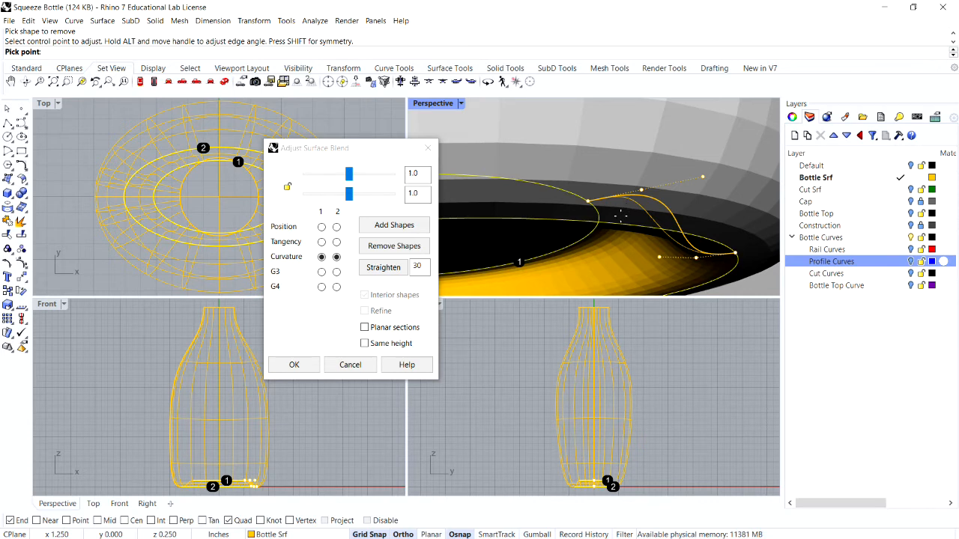
click(365, 535)
click(459, 534)
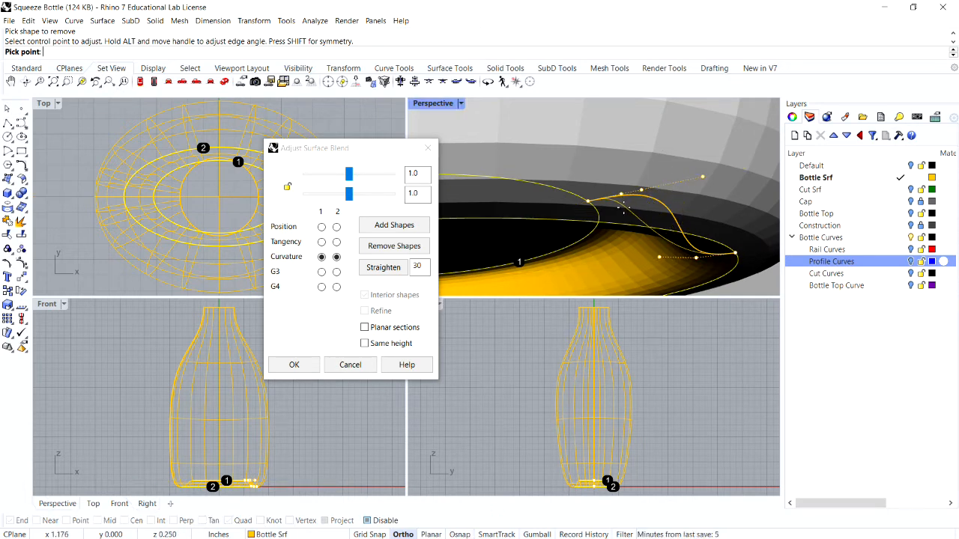
click(624, 211)
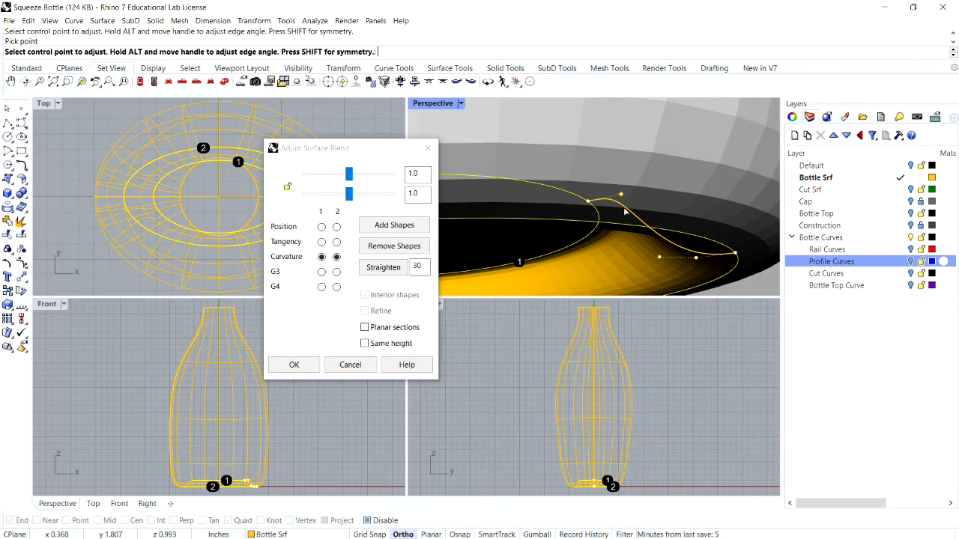
click(294, 365)
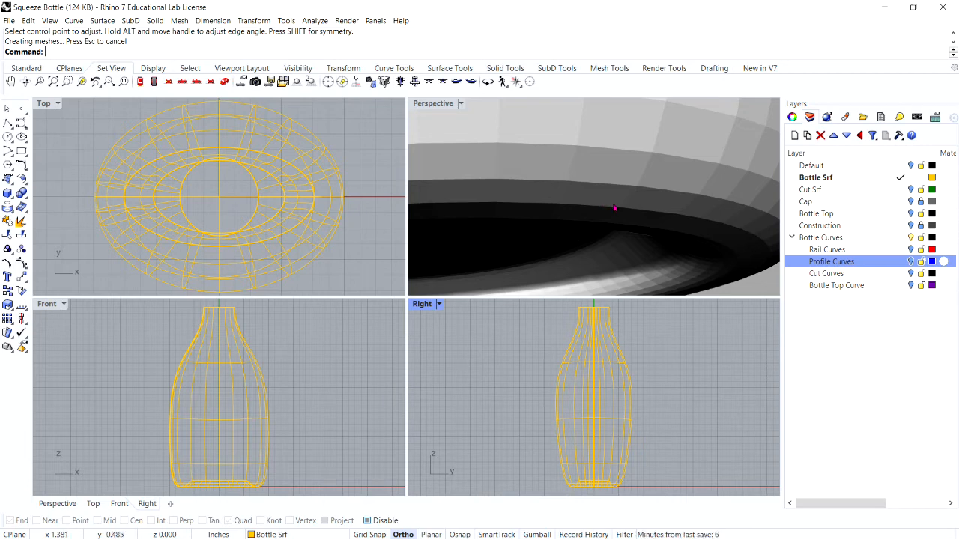
- Join the recessed planar surface, the blend surface and the bottle body into one polysurface
scroll(613, 209, down, 2)
scroll(616, 210, down, 5)
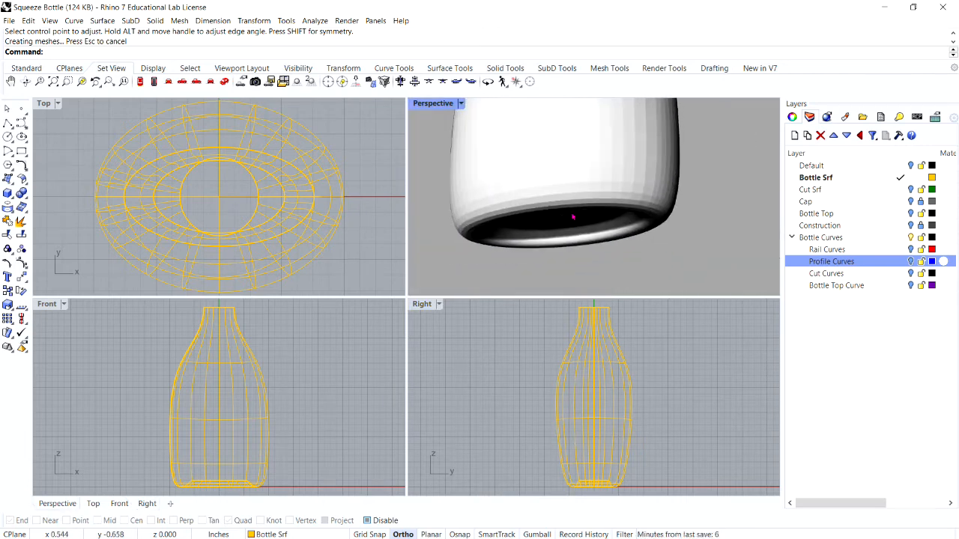
scroll(564, 221, up, 4)
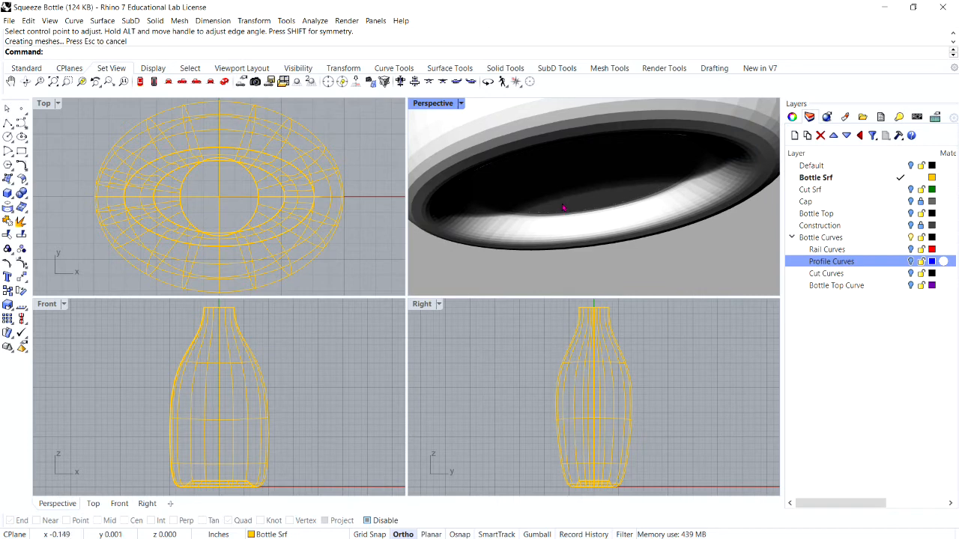
scroll(581, 181, down, 3)
click(580, 182)
scroll(604, 223, up, 3)
click(604, 238)
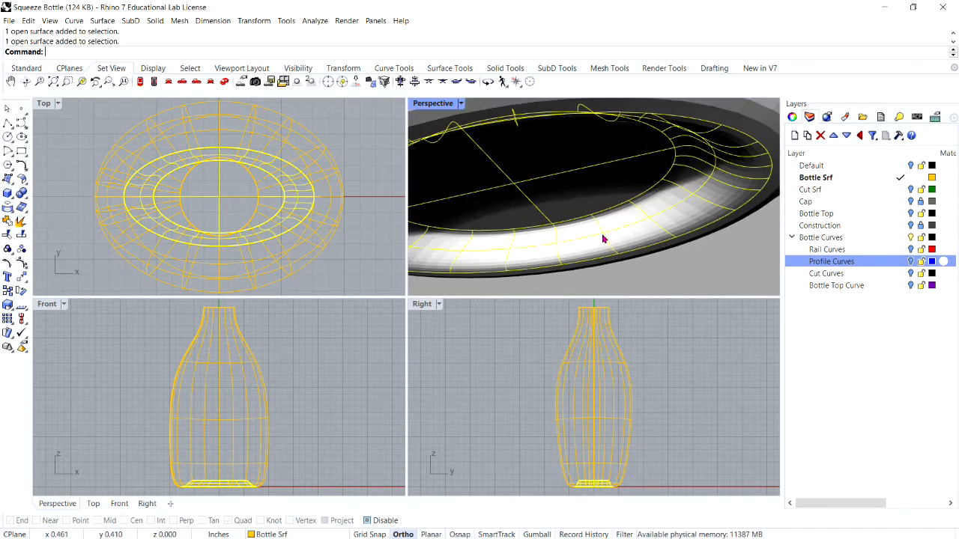
scroll(593, 214, down, 4)
click(588, 205)
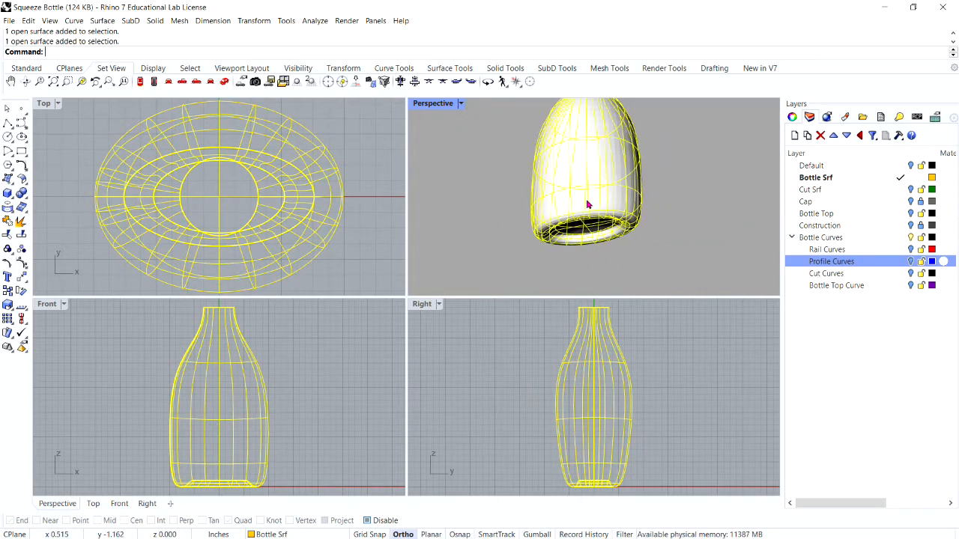
text(Join)
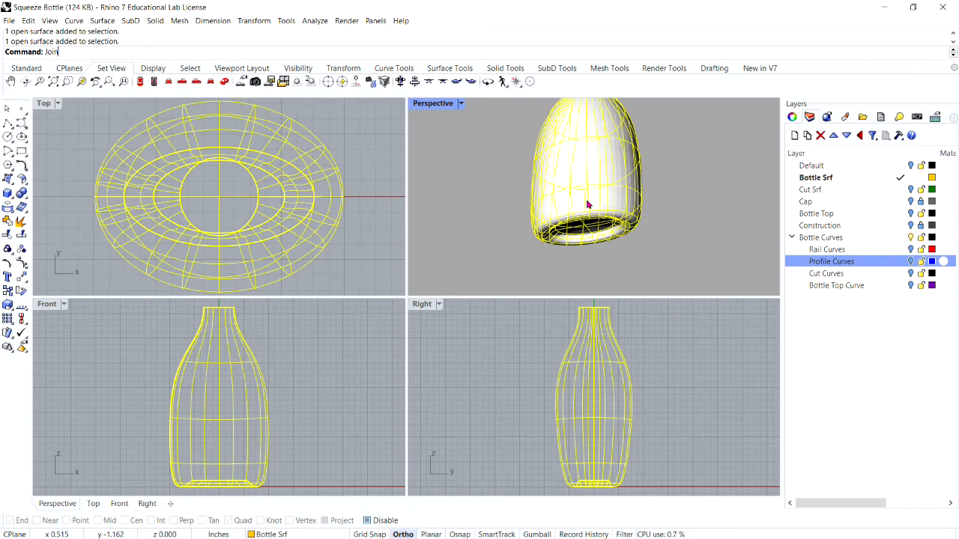
key(Return)
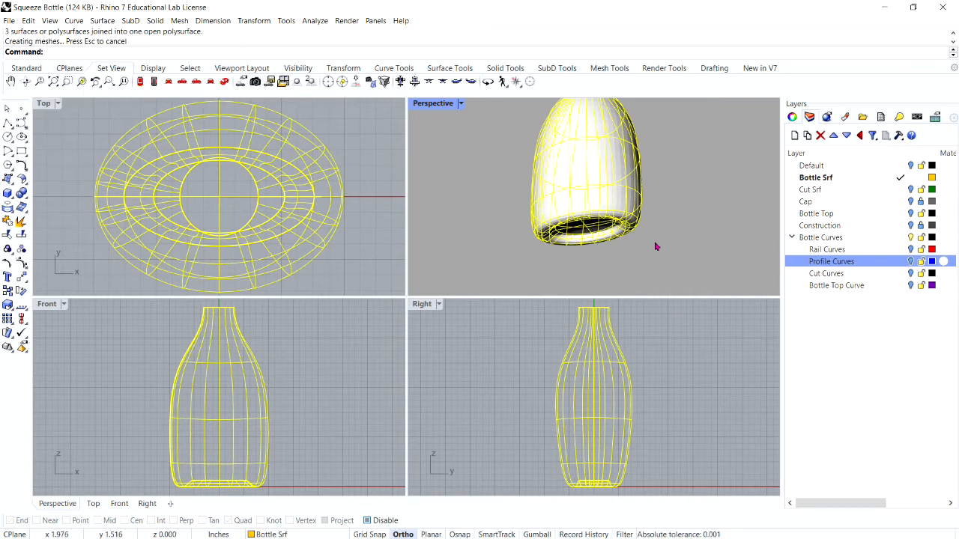
key(Escape)
- Cap the open neck of the joined bottle polysurface
right_drag(600, 171, 612, 275)
scroll(587, 184, down, 7)
scroll(584, 176, up, 7)
right_drag(605, 155, 580, 162)
scroll(600, 169, down, 6)
scroll(610, 172, up, 6)
scroll(578, 158, down, 4)
scroll(577, 159, up, 5)
scroll(577, 154, down, 5)
scroll(592, 165, up, 5)
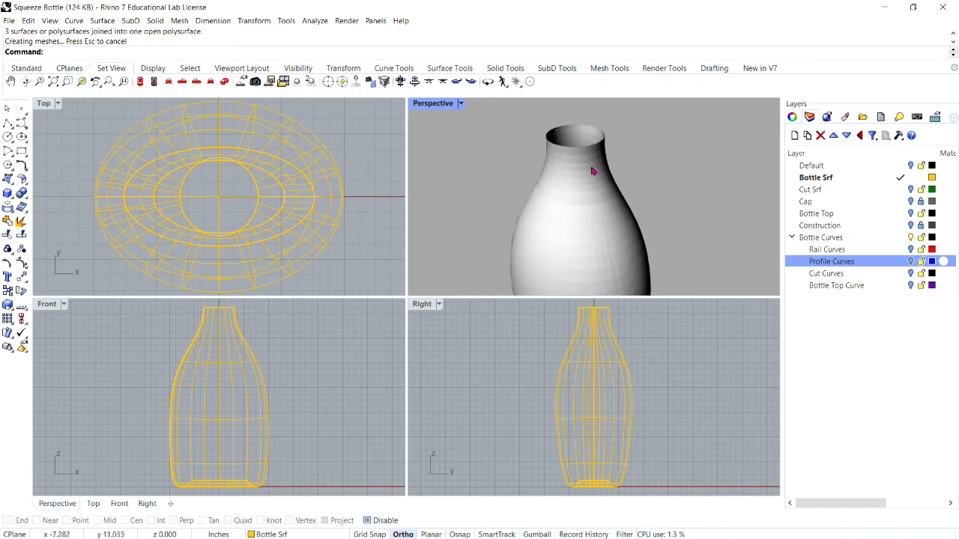
click(597, 177)
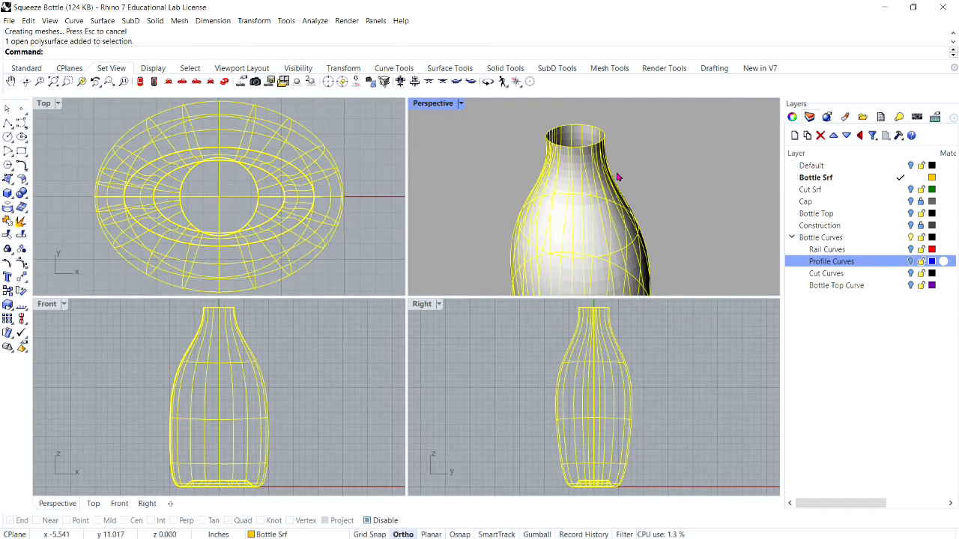
text(Cap)
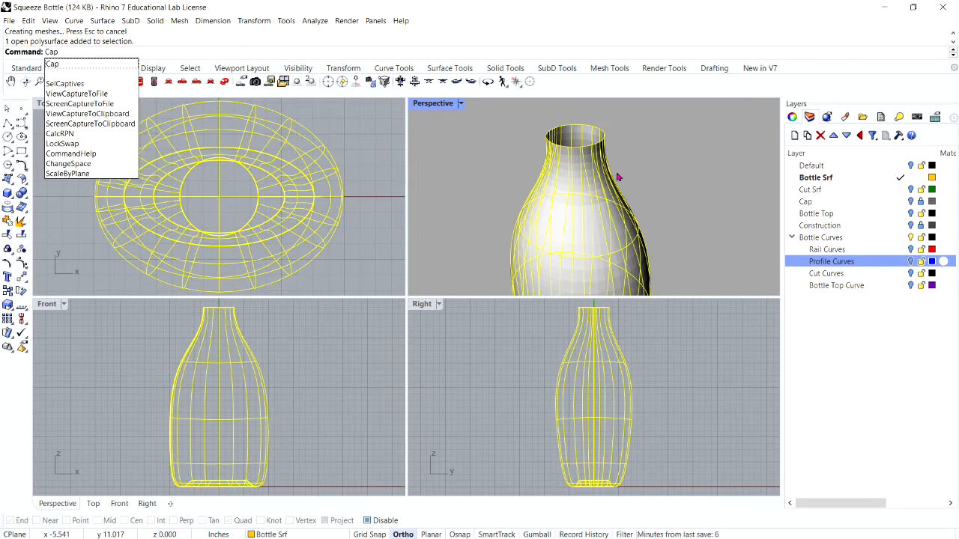
key(Return)
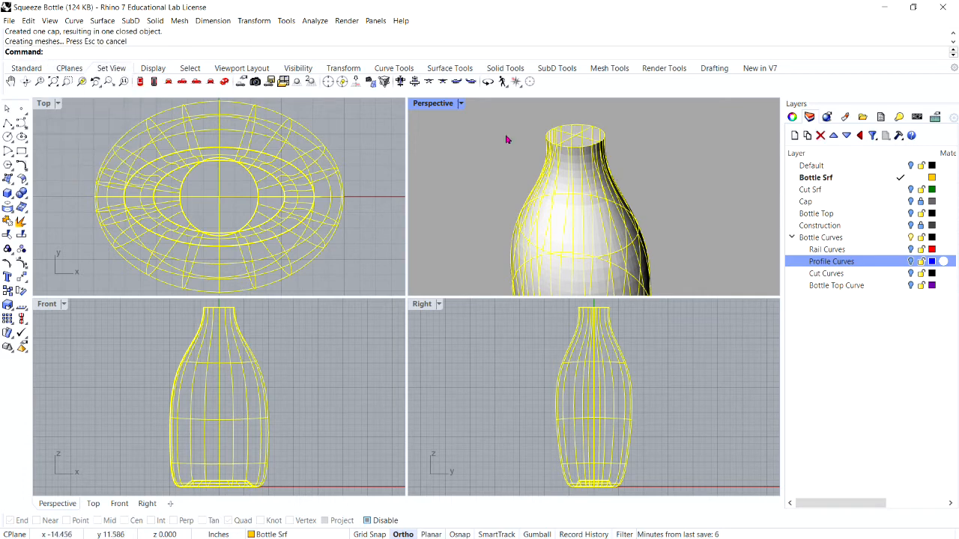
key(Escape)
- Select the capped bottle to check whether it is a closed polysurface, and view its overall shape
right_drag(618, 148, 616, 189)
click(567, 216)
scroll(616, 189, down, 8)
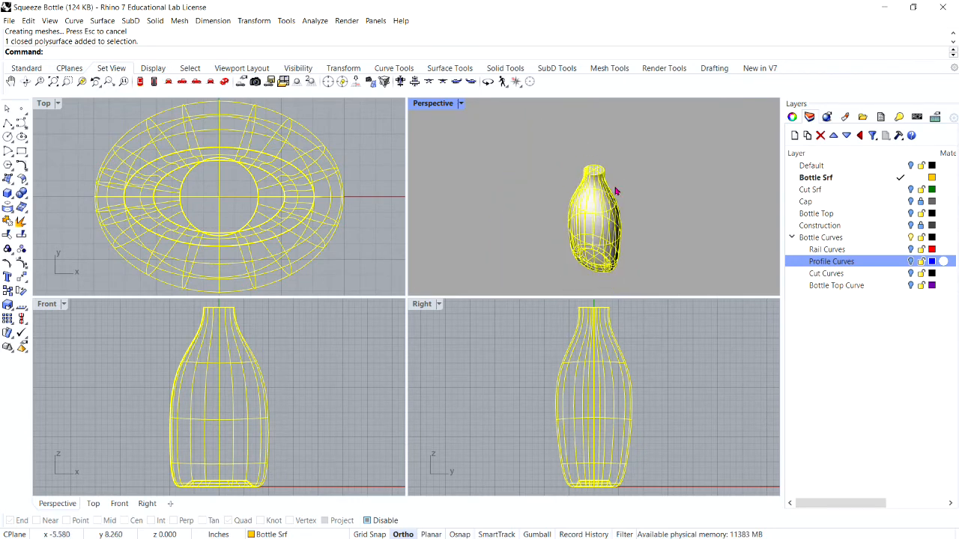
scroll(600, 201, up, 3)
click(524, 184)
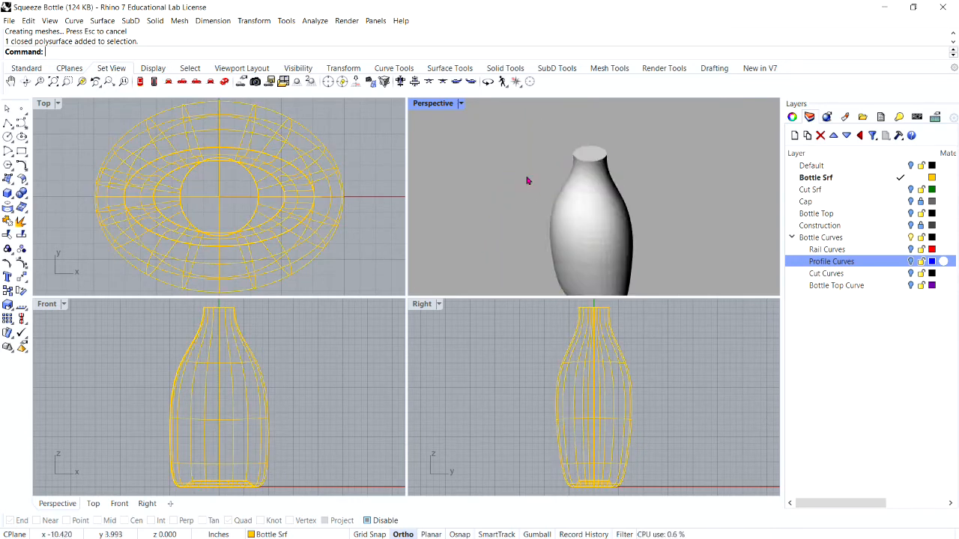
scroll(547, 176, down, 6)
scroll(561, 180, up, 4)
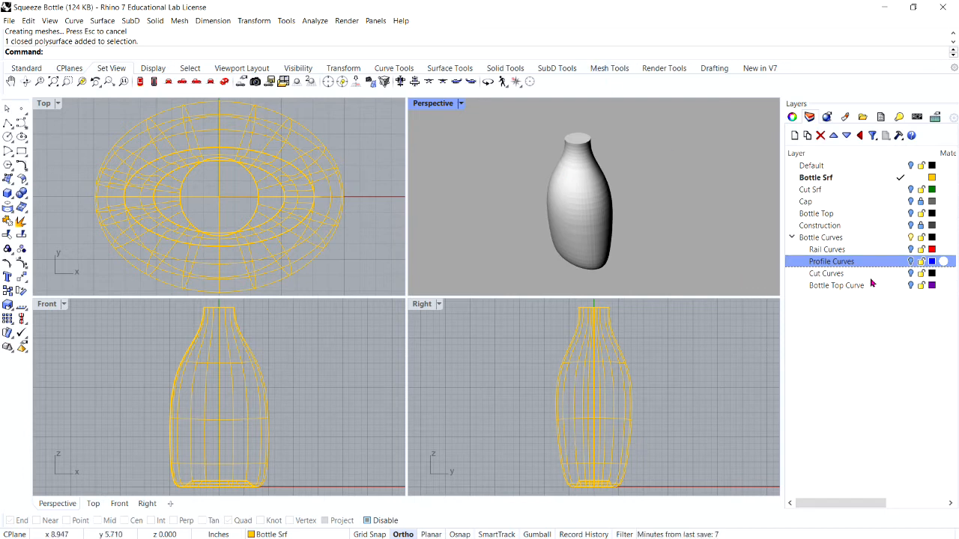
- Show the Cut Curves layer and bring its vertical curves beside the bottle into view
click(910, 273)
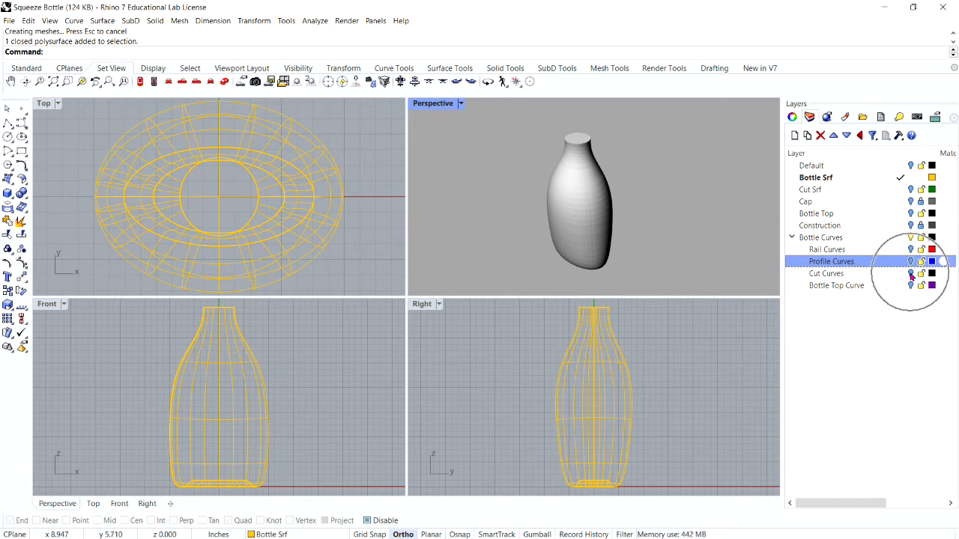
right_drag(533, 191, 520, 178)
scroll(568, 130, up, 3)
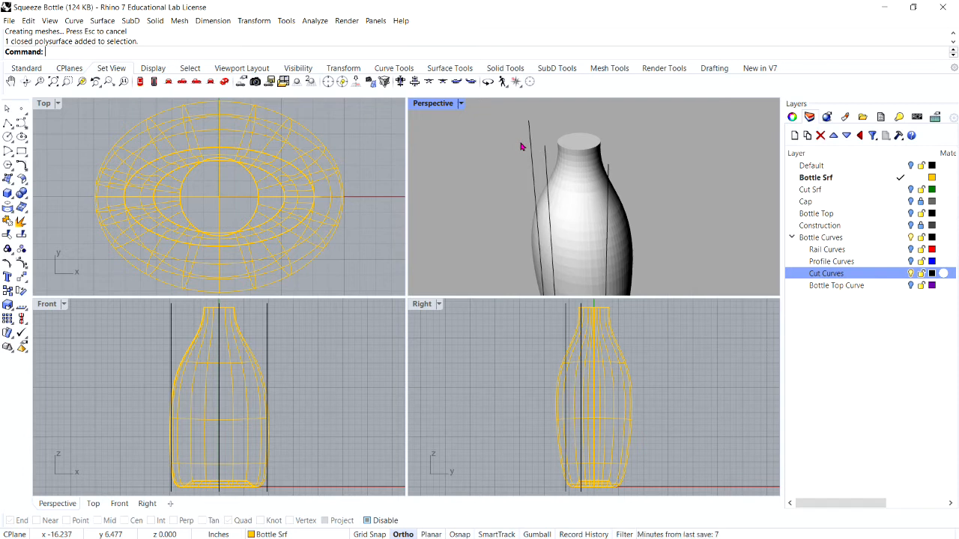
- Loft a surface through the three vertical cut curves in order, using the Normal style and Do not simplify
text(Loft)
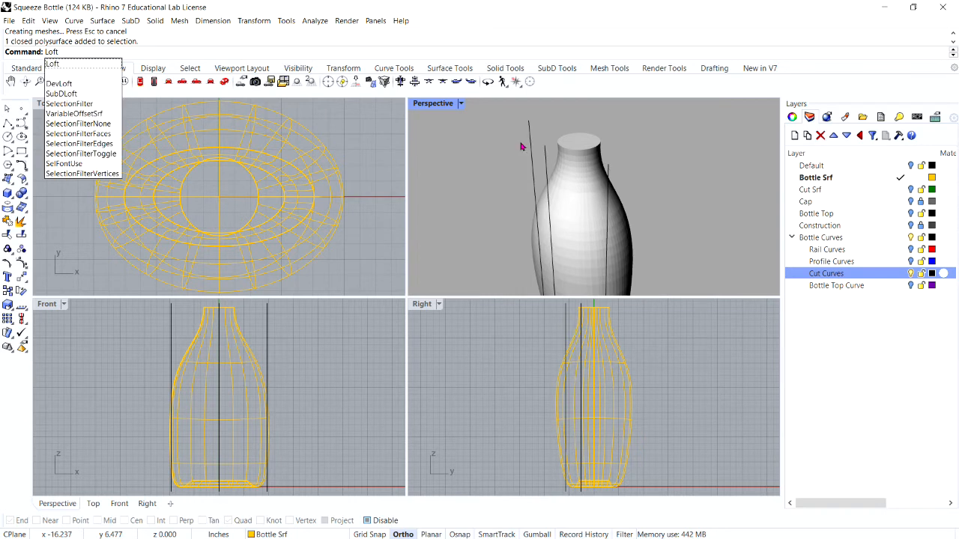
key(Return)
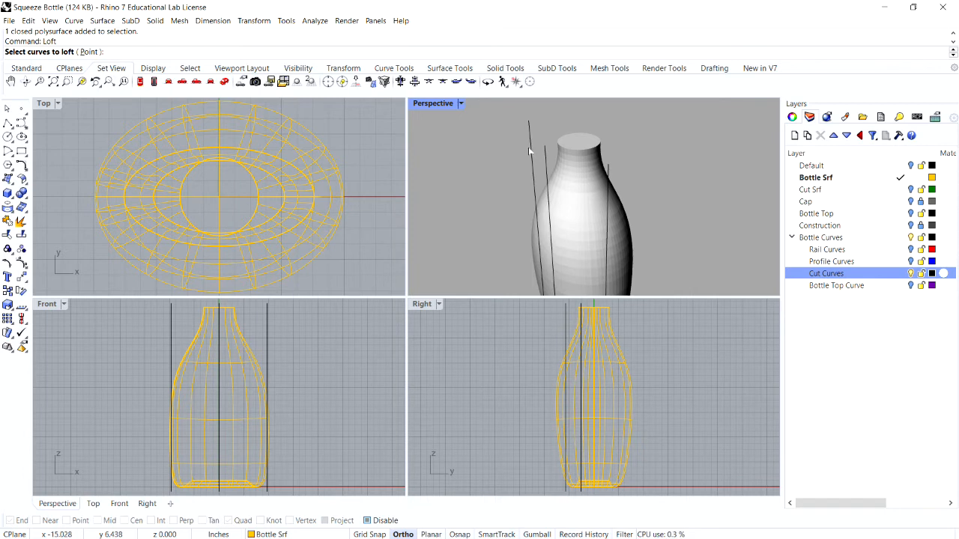
scroll(533, 154, up, 2)
right_drag(543, 163, 560, 156)
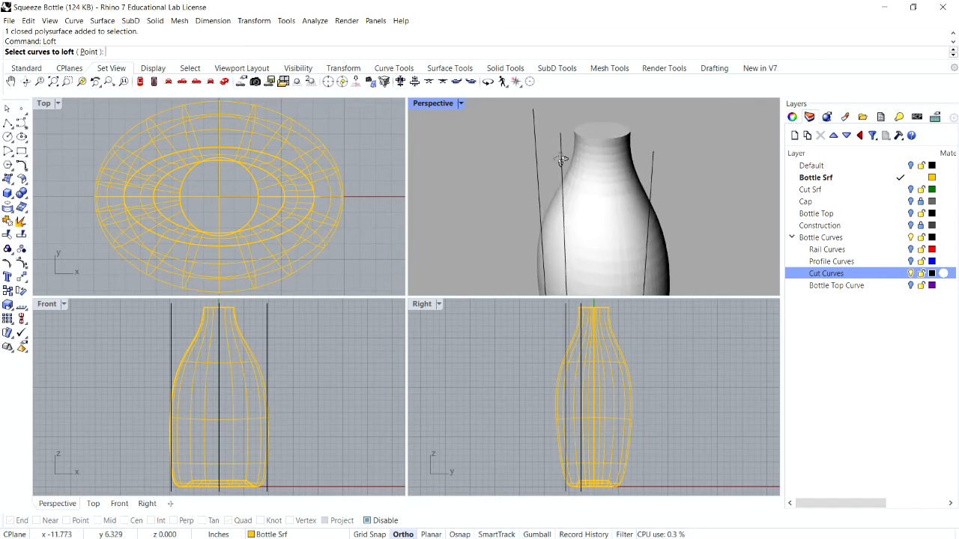
click(652, 180)
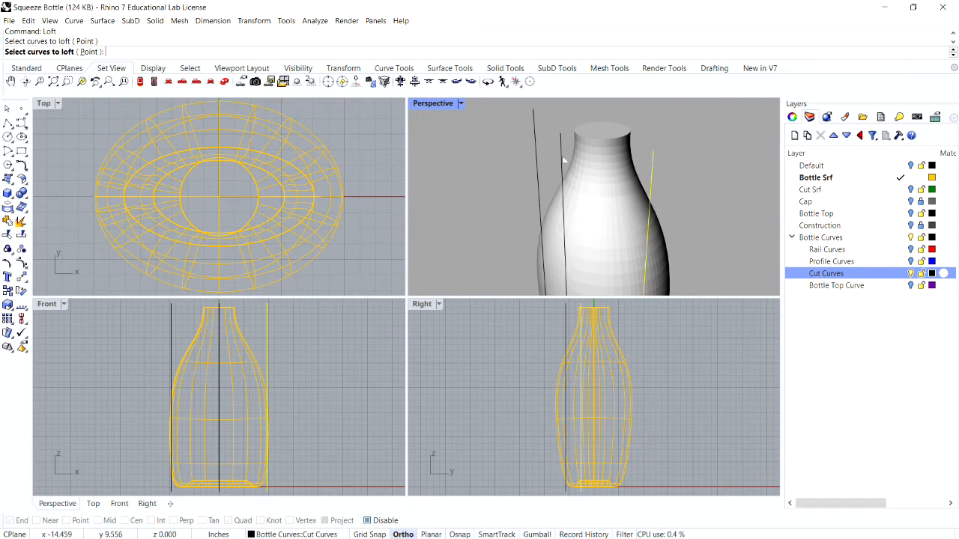
click(563, 159)
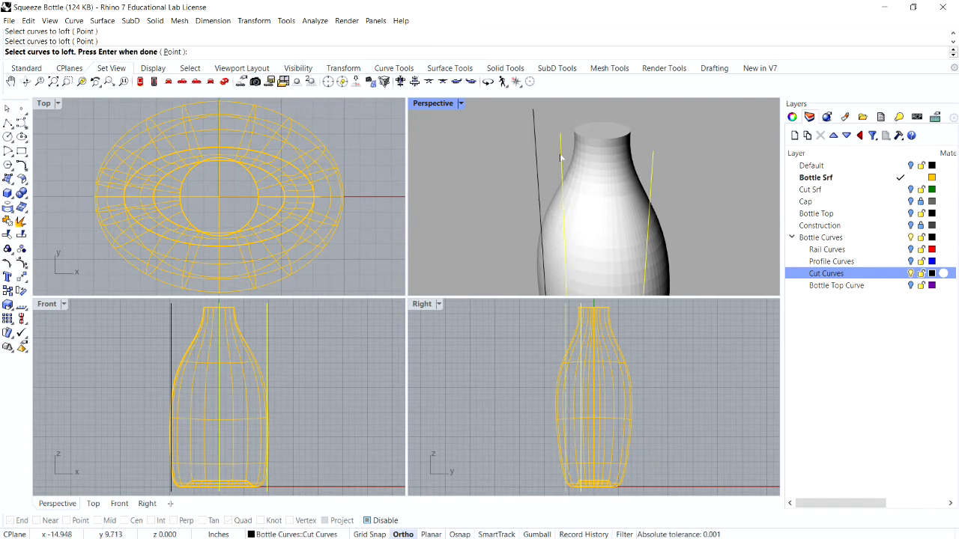
click(534, 124)
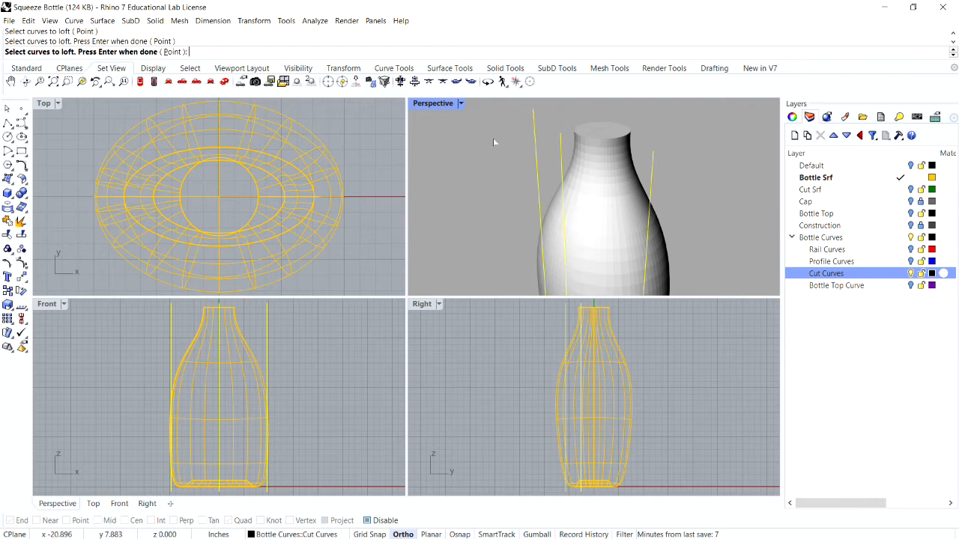
key(Return)
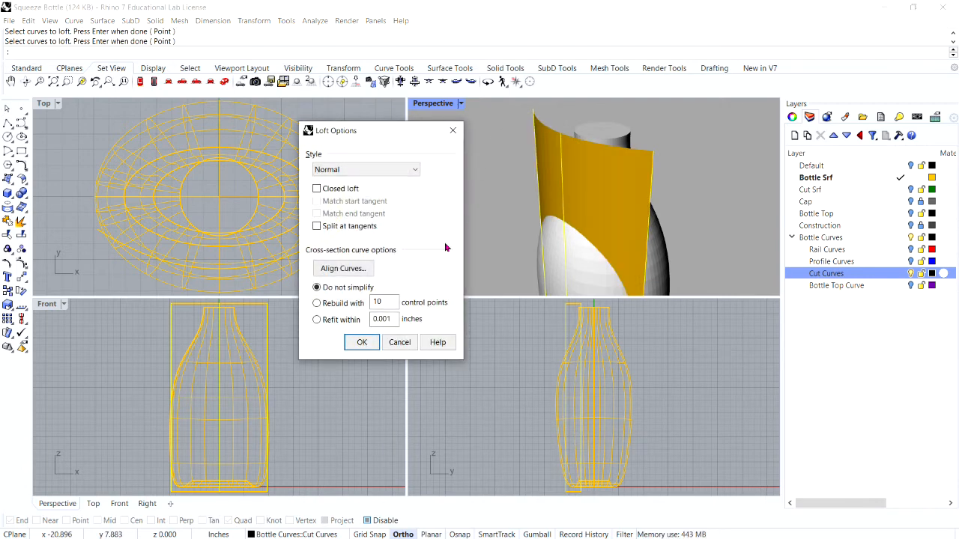
mouse_move(406, 132)
mouse_down()
mouse_move(424, 126)
mouse_move(412, 144)
mouse_up()
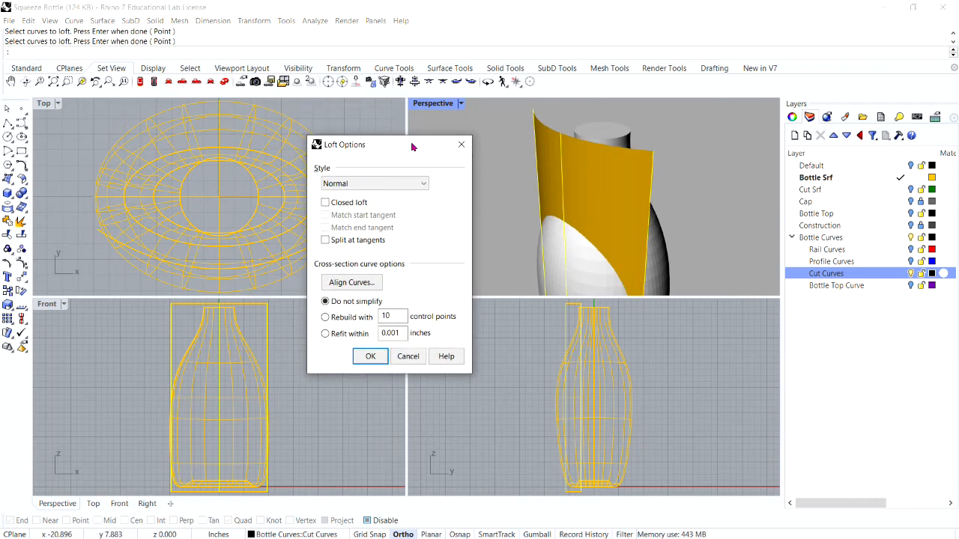
click(375, 359)
- Turn on Grid Snap and mirror a copy of the lofted surface across the bottle's vertical centre plane, using the Right view
right_drag(517, 195, 560, 215)
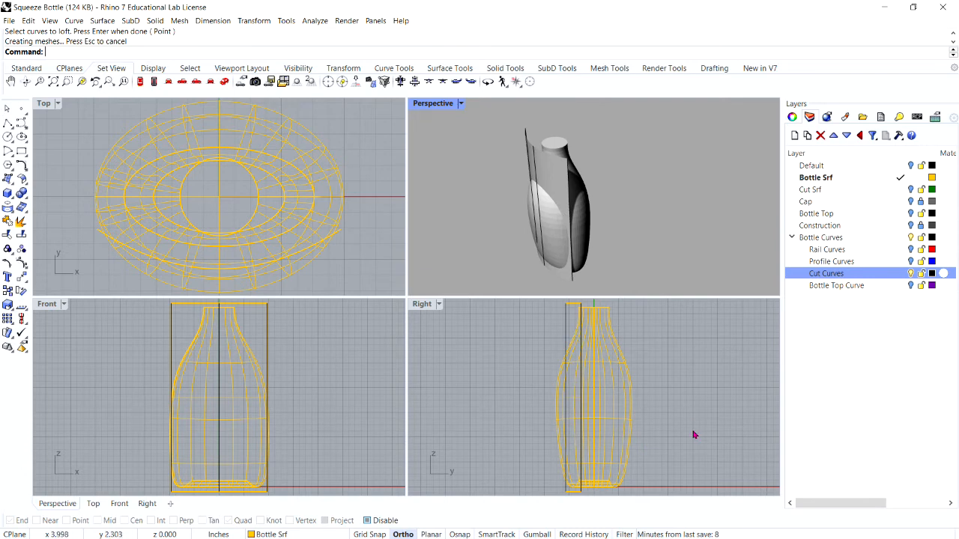
scroll(621, 386, down, 3)
scroll(620, 386, up, 8)
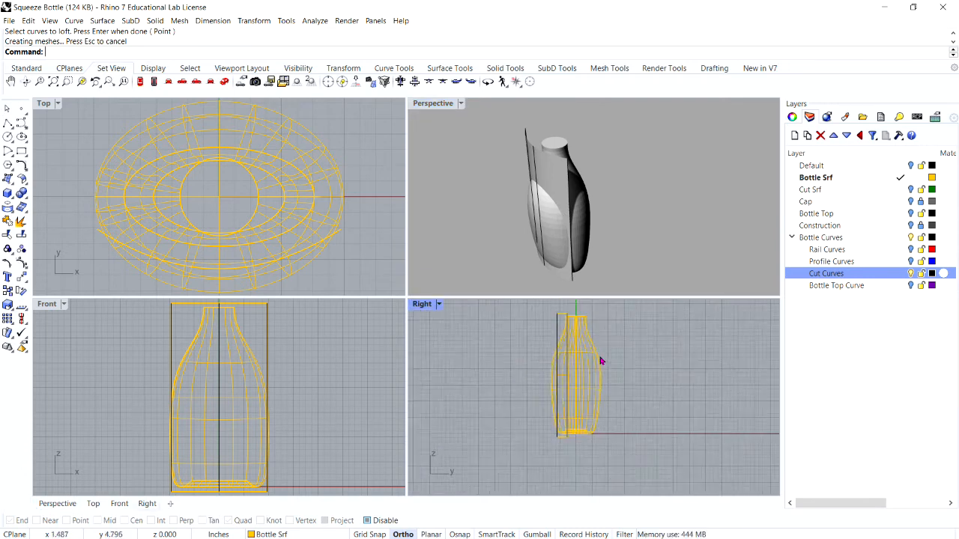
click(502, 330)
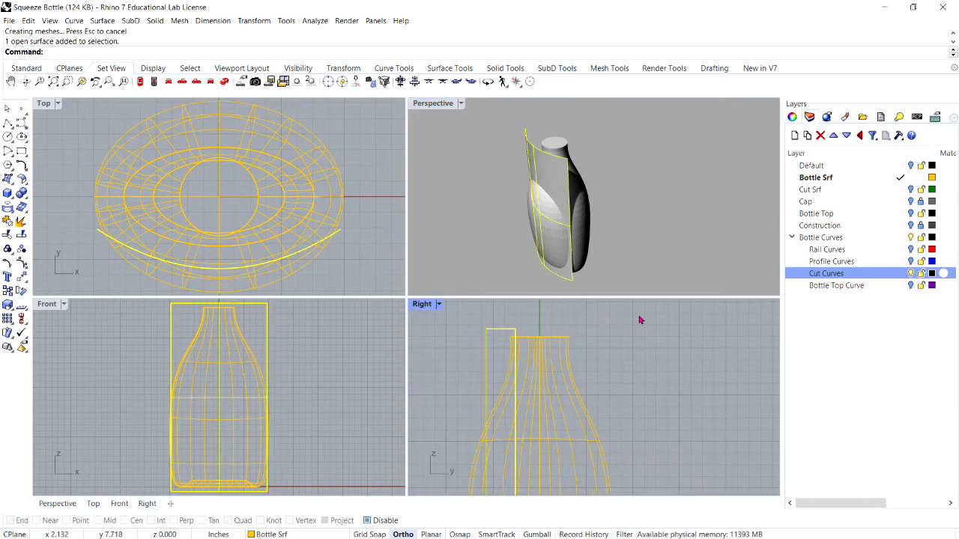
text(Mirror)
key(Return)
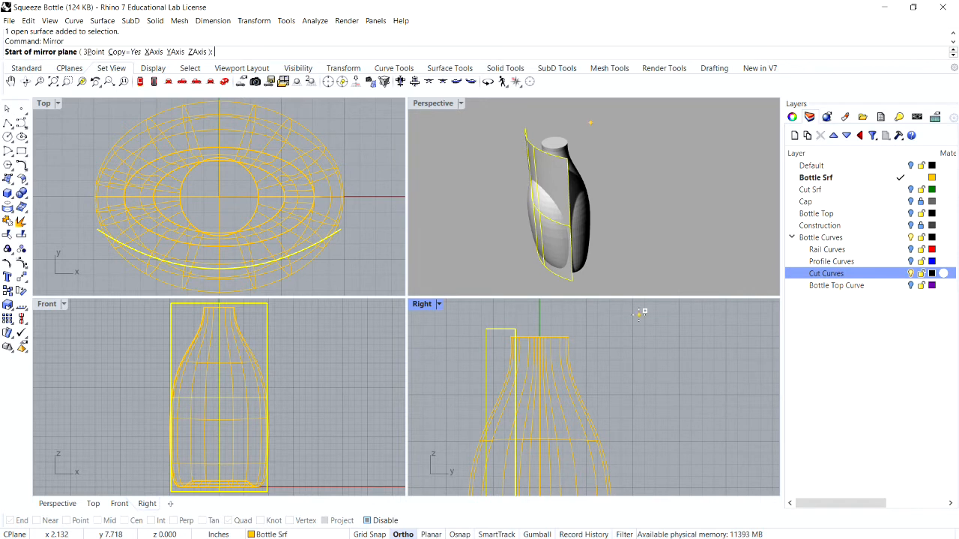
scroll(535, 326, up, 4)
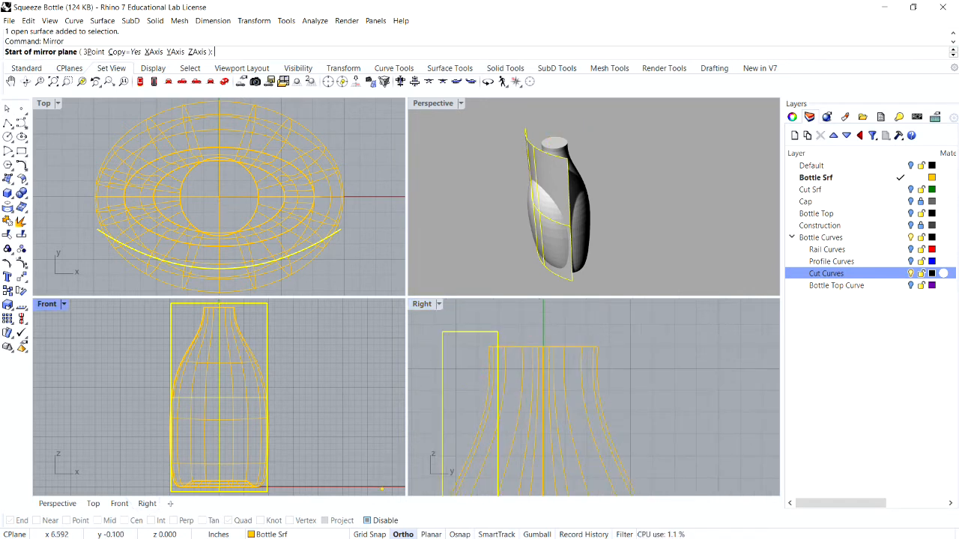
click(370, 535)
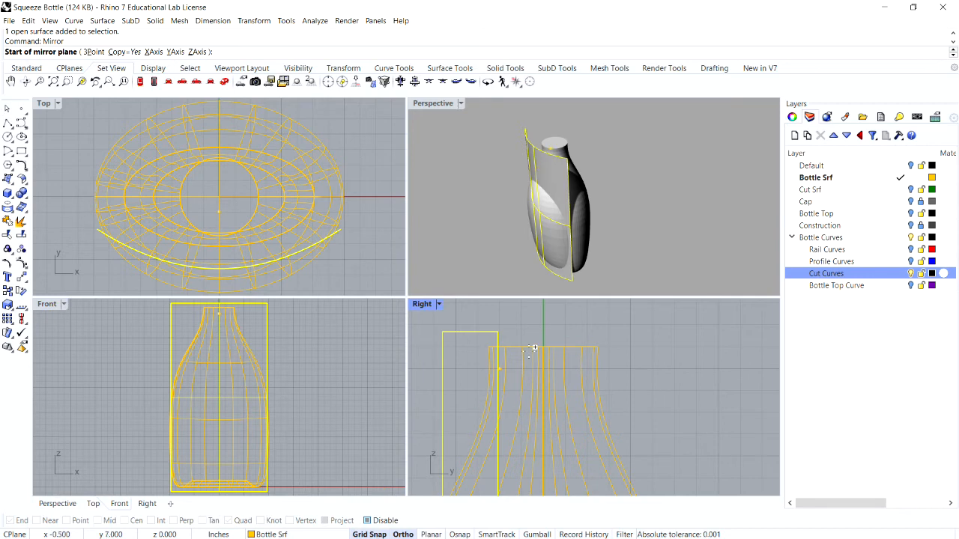
scroll(539, 324, up, 3)
click(540, 324)
scroll(558, 322, down, 5)
scroll(560, 449, up, 4)
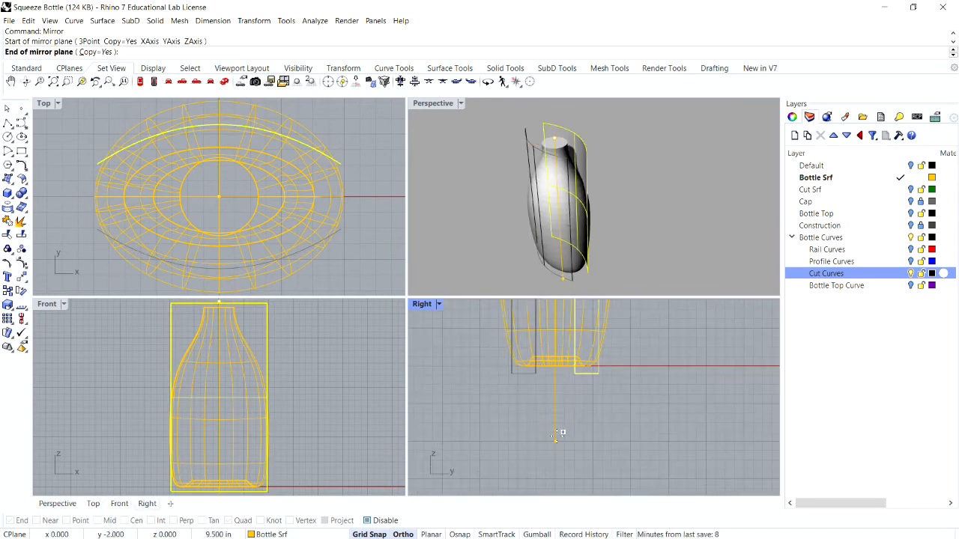
click(557, 425)
- Examine from several angles how the lofted surface and its mirrored copy pass through the two sides of the bottle
scroll(559, 419, down, 10)
scroll(561, 345, up, 5)
scroll(562, 349, down, 7)
scroll(563, 341, up, 4)
click(654, 164)
scroll(596, 203, down, 5)
scroll(593, 205, up, 5)
mouse_move(590, 207)
right_down()
mouse_move(520, 155)
mouse_move(563, 150)
mouse_move(591, 259)
mouse_move(580, 207)
right_up()
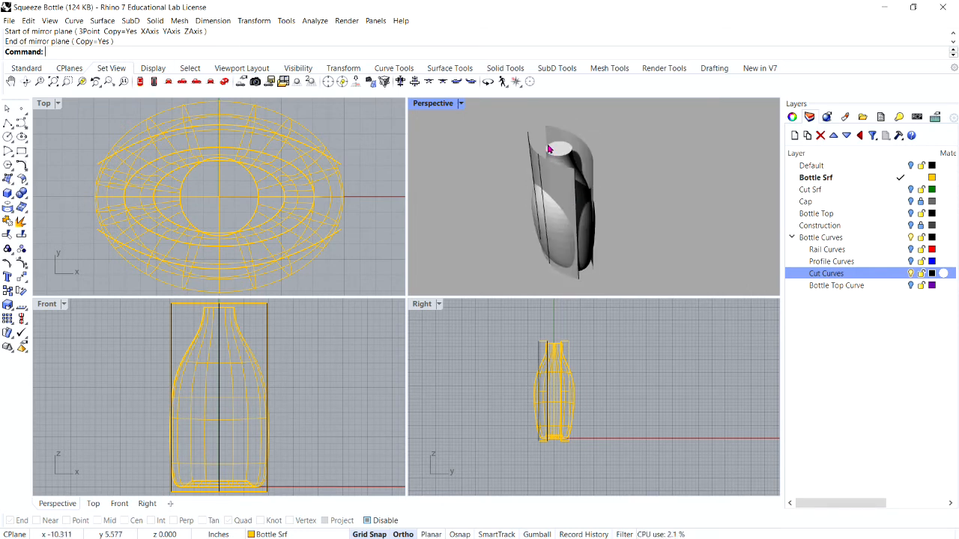
scroll(552, 150, up, 3)
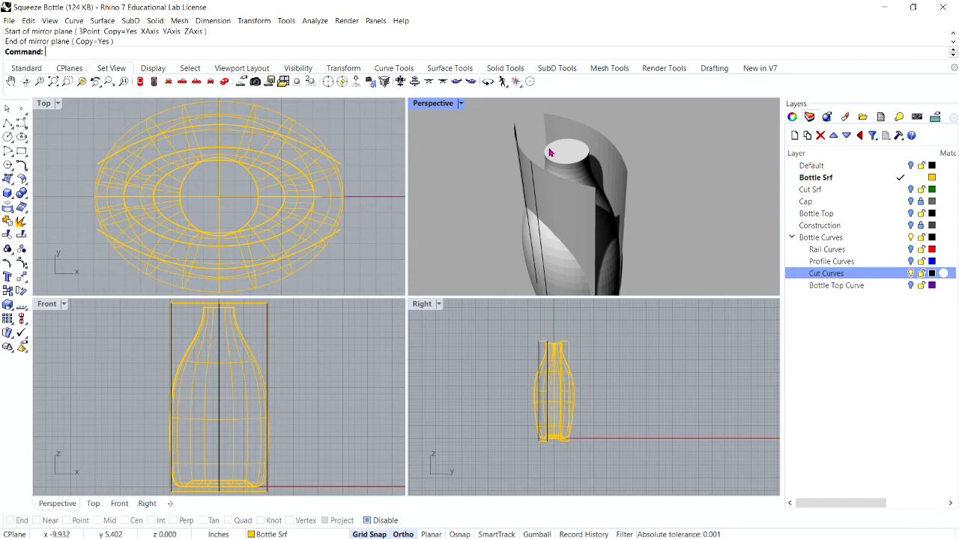
scroll(650, 168, down, 6)
scroll(649, 174, up, 4)
right_drag(649, 174, 608, 165)
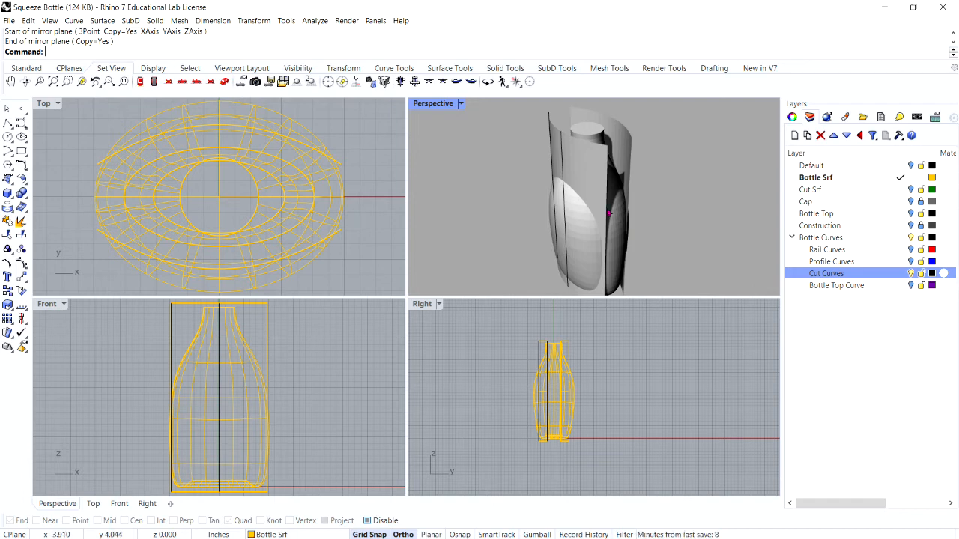
- Maximize the Perspective view and display the normal directions of both cutting surfaces with the Dir command
double_click(433, 105)
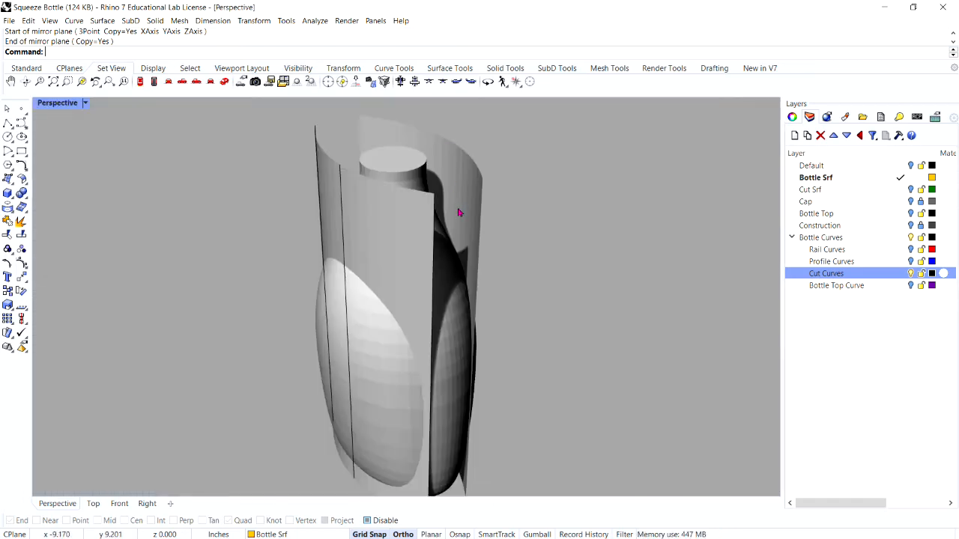
scroll(410, 124, up, 2)
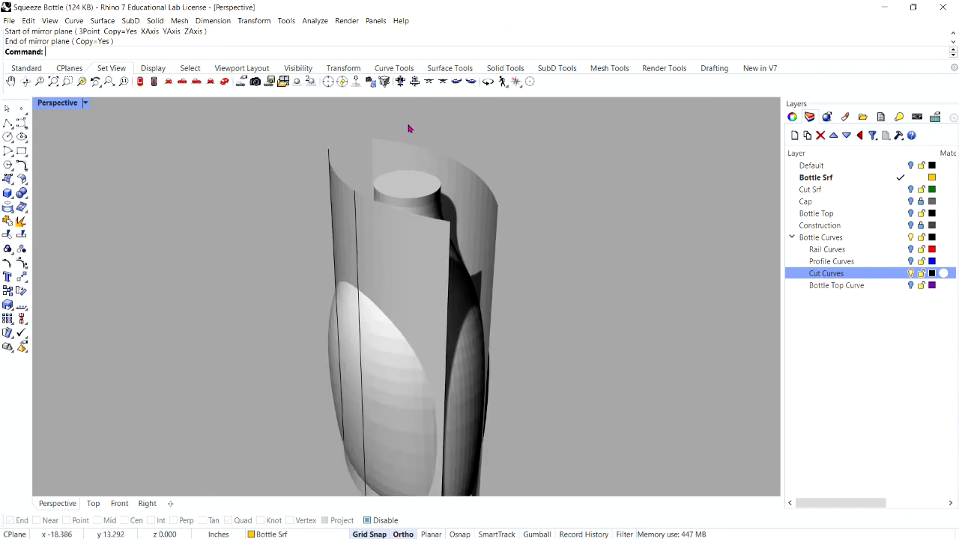
text(Dir)
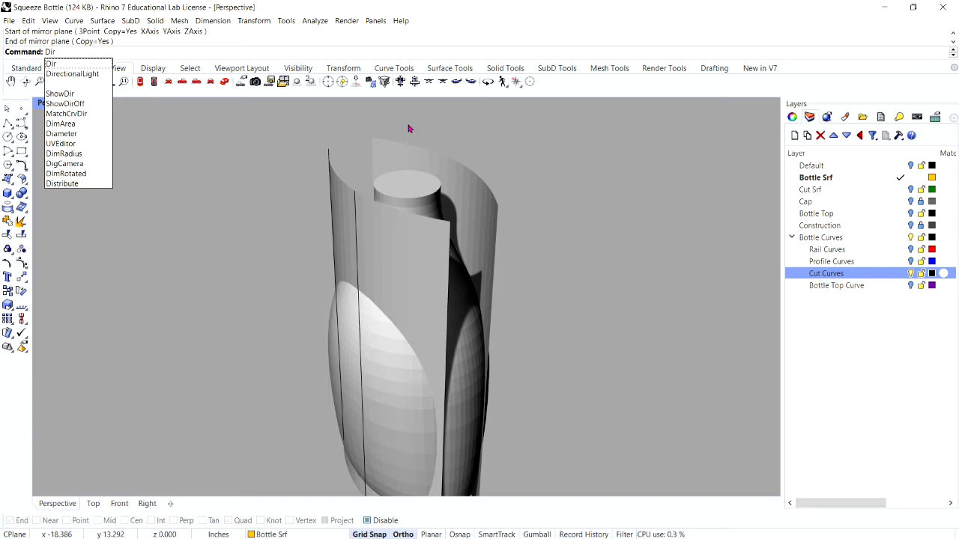
key(Return)
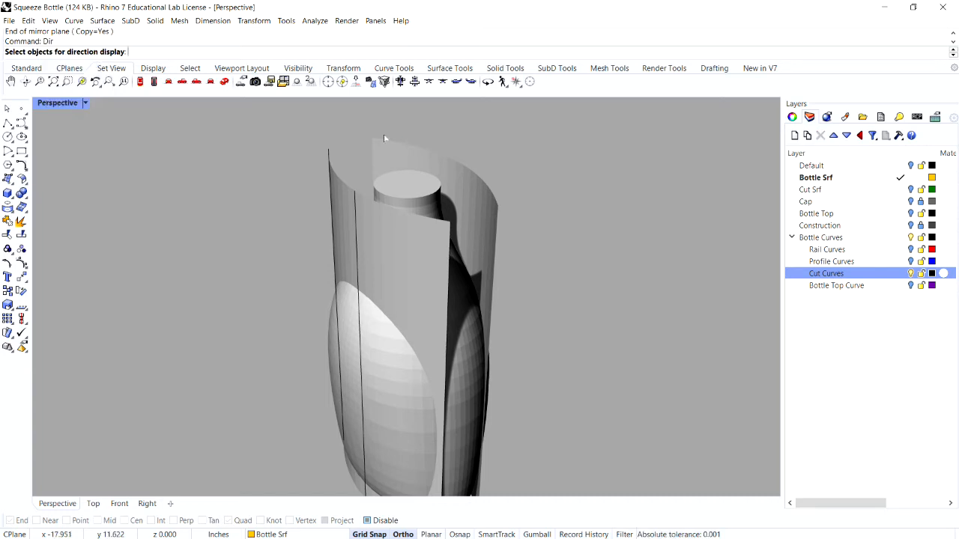
click(346, 214)
click(384, 154)
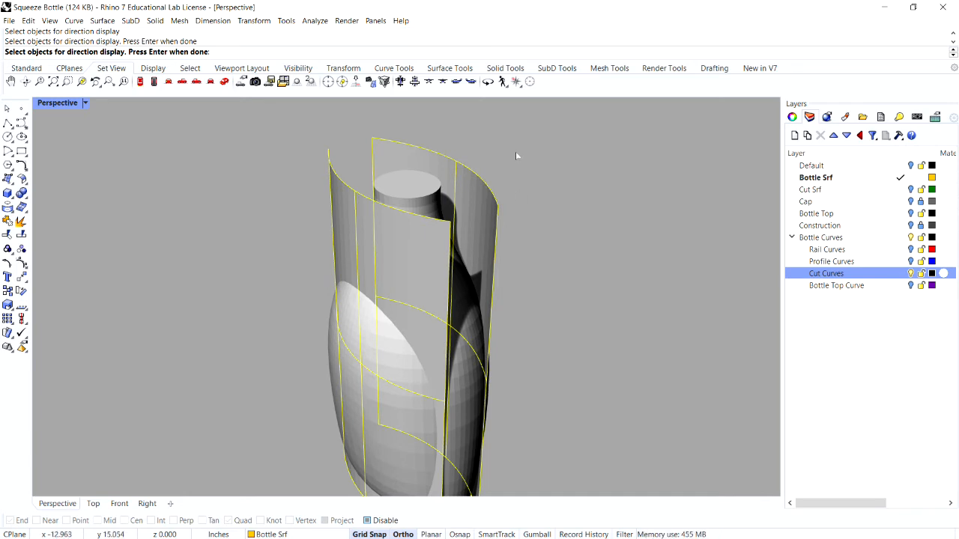
key(Return)
scroll(516, 155, down, 6)
scroll(507, 156, up, 6)
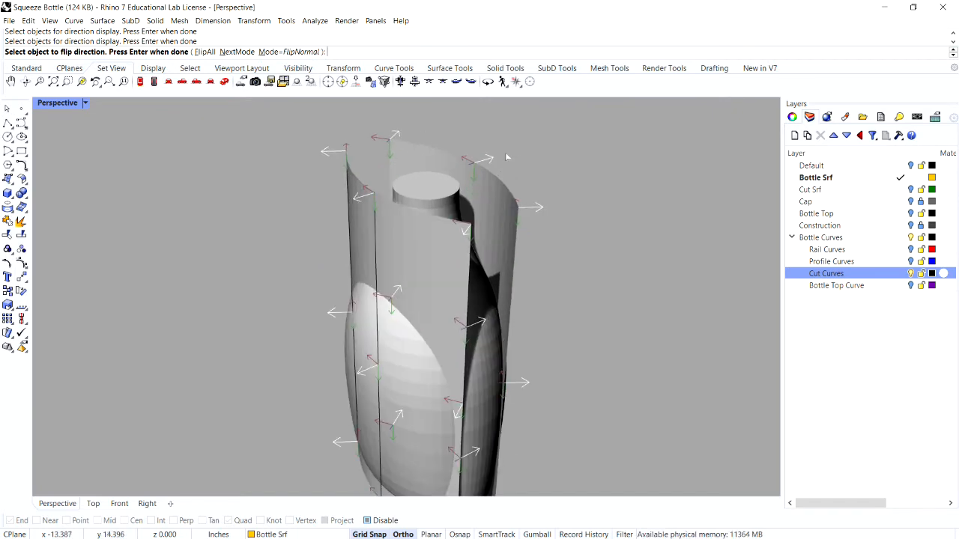
scroll(511, 156, up, 2)
scroll(534, 186, up, 3)
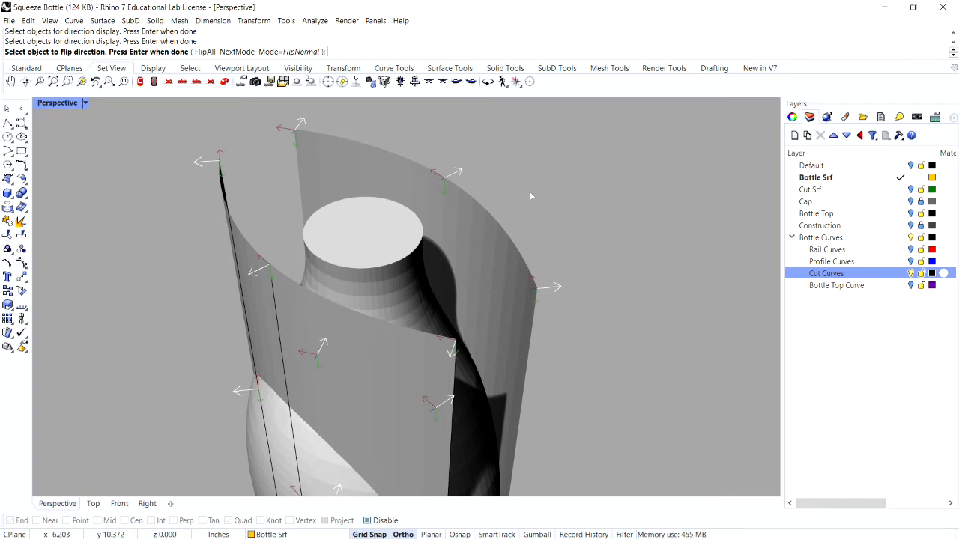
- Flip the normals of both cutting surfaces so they point inward, toward the bottle
click(486, 241)
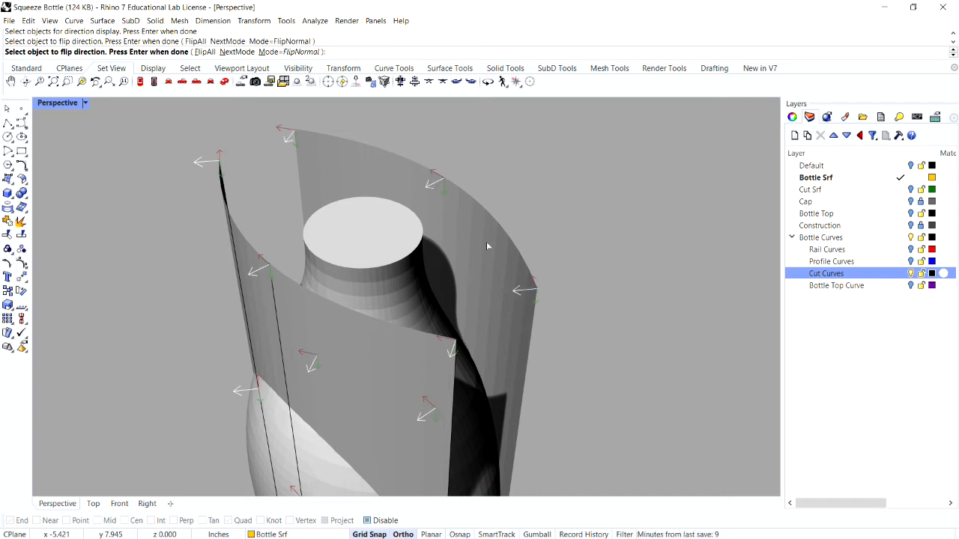
scroll(488, 242, down, 6)
scroll(487, 245, up, 3)
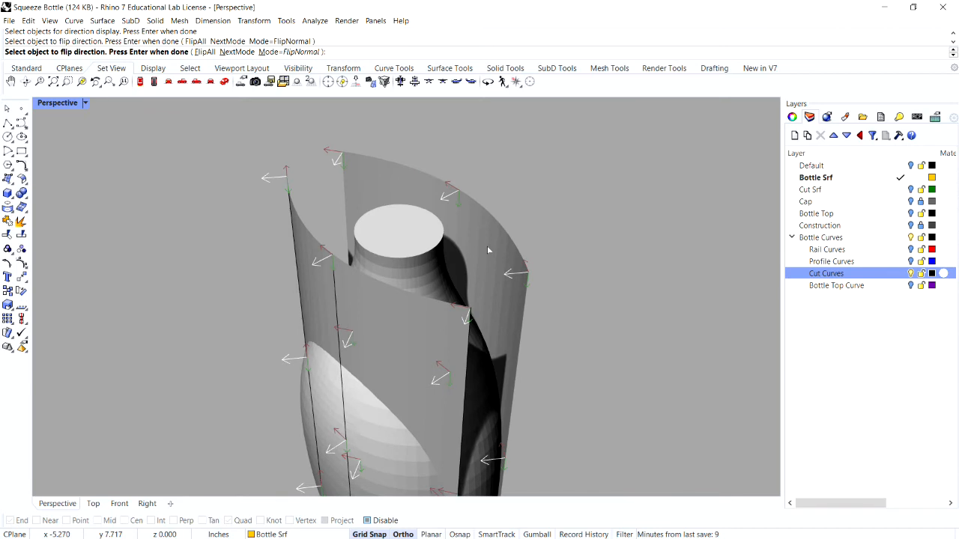
click(305, 247)
scroll(356, 261, down, 7)
scroll(360, 264, up, 7)
right_drag(360, 264, 350, 239)
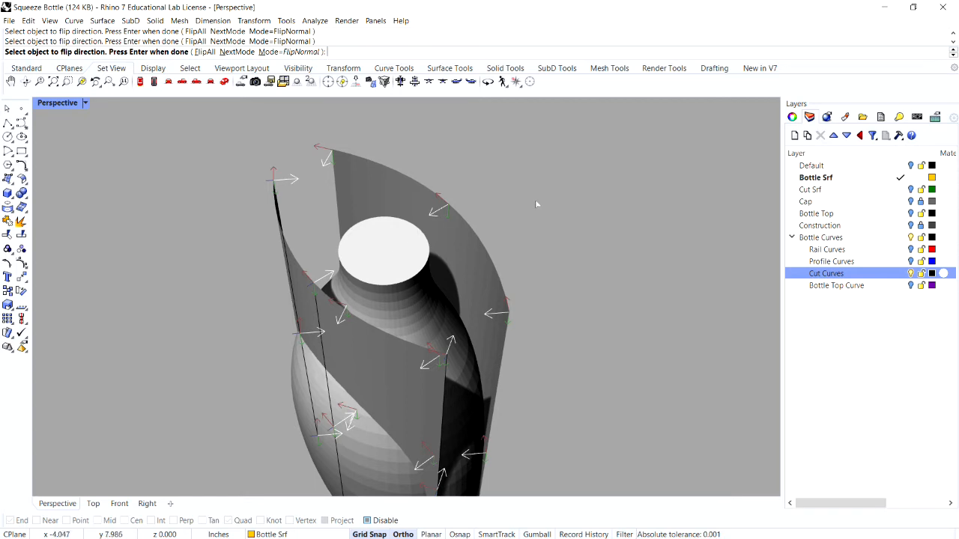
key(Return)
- Subtract both cutting surfaces from the bottle polysurface with Boolean Difference, keeping the cutters with DeleteInput=No
scroll(535, 202, down, 3)
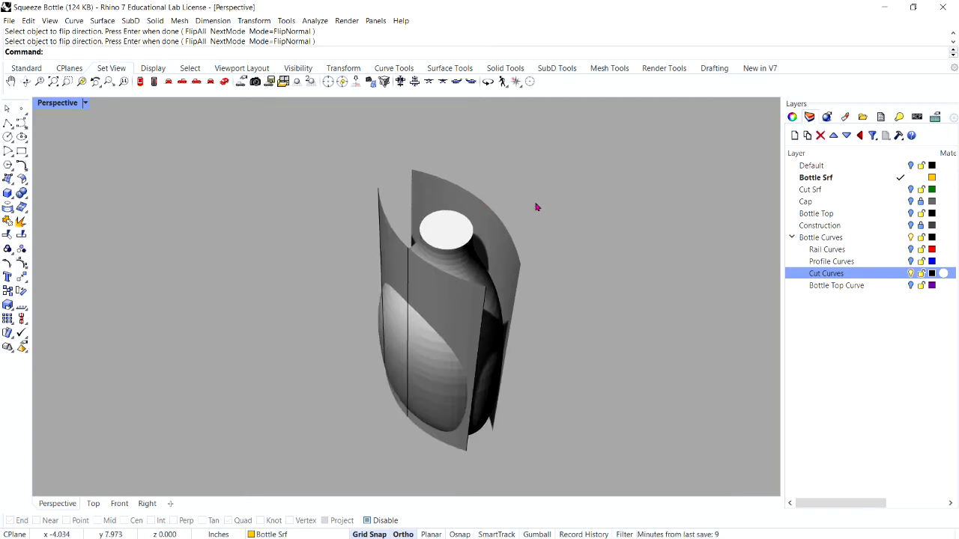
right_drag(543, 234, 528, 212)
scroll(545, 242, down, 6)
scroll(546, 241, up, 6)
scroll(529, 184, up, 5)
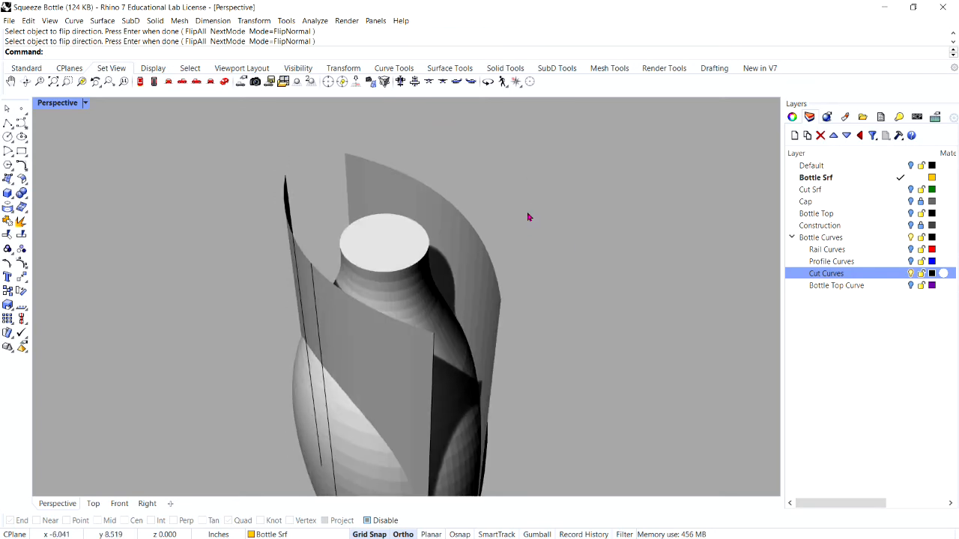
click(24, 196)
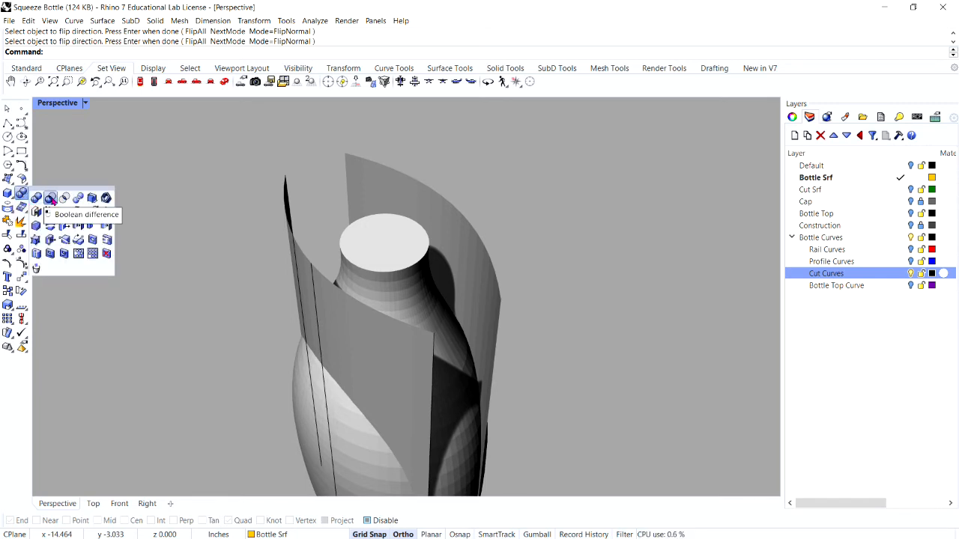
key(ctrl)
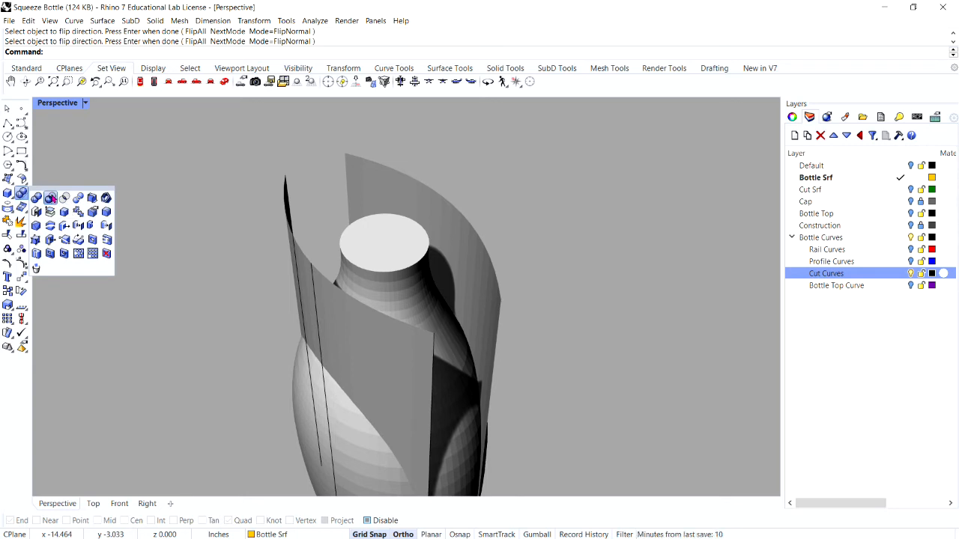
click(51, 198)
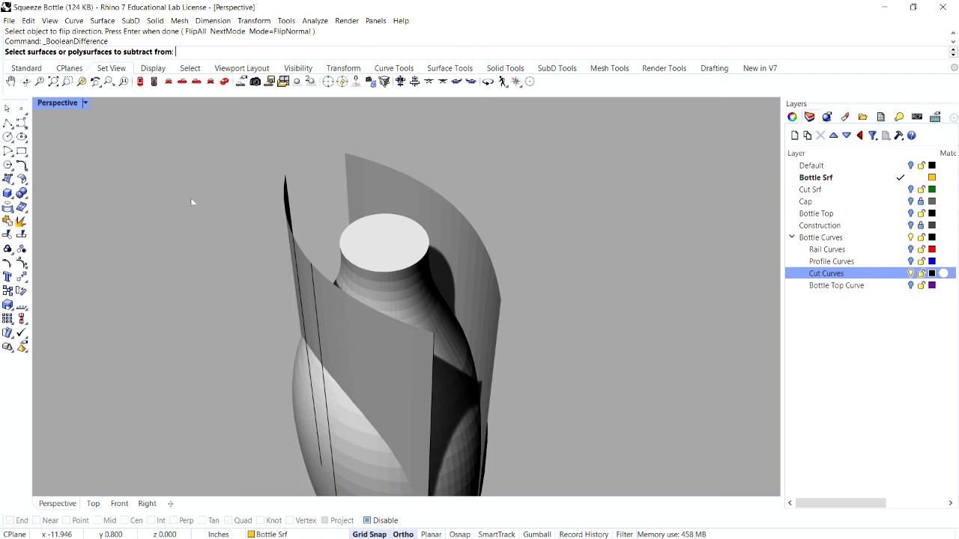
right_drag(190, 198, 187, 190)
right_drag(357, 224, 311, 195)
click(338, 209)
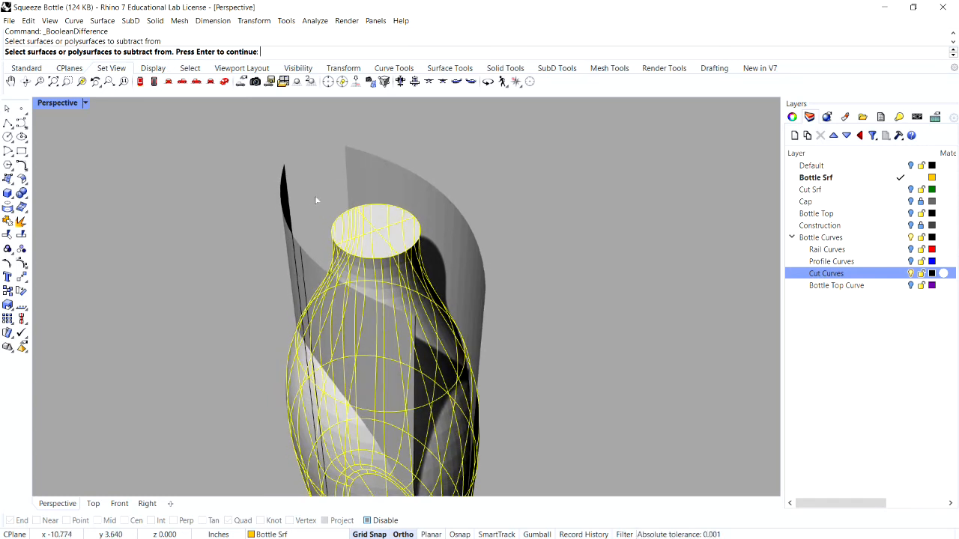
key(Return)
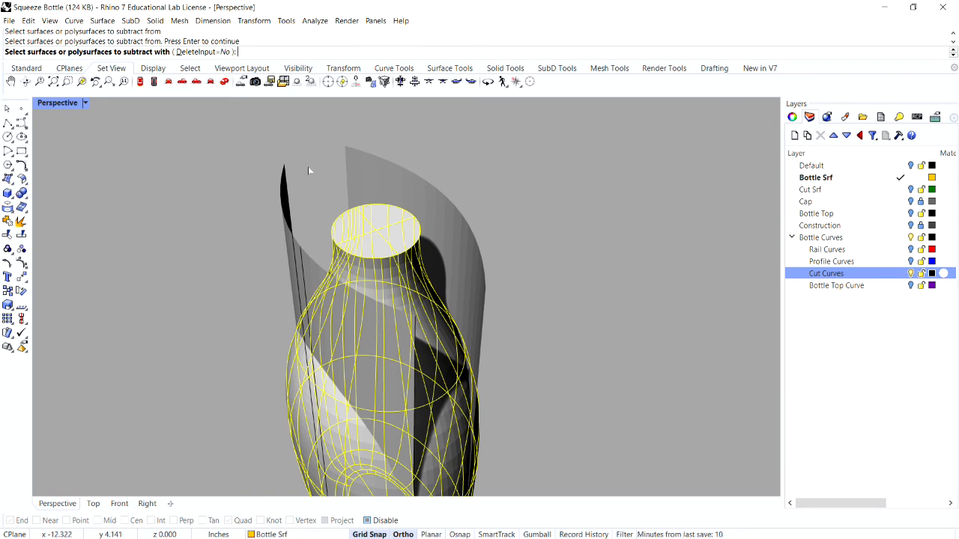
right_drag(315, 182, 332, 187)
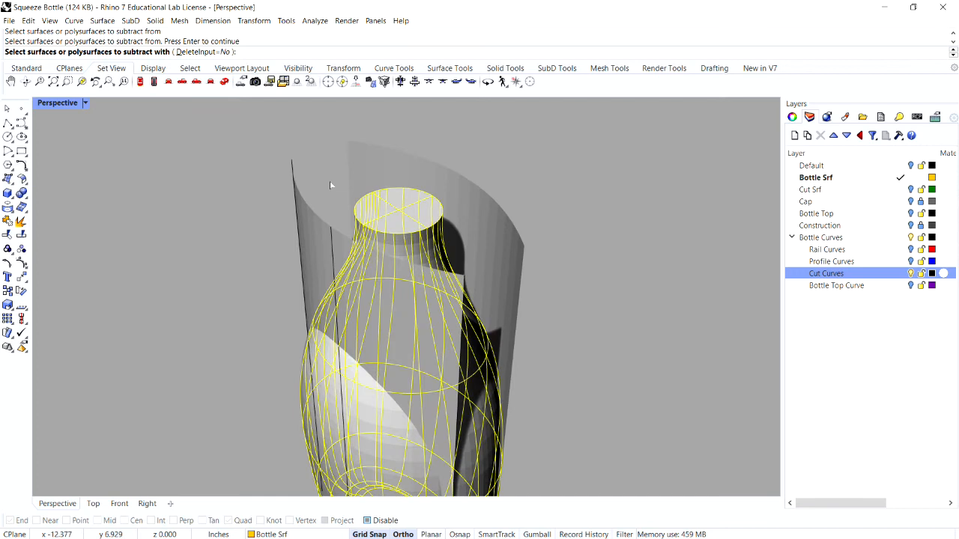
click(317, 226)
click(376, 158)
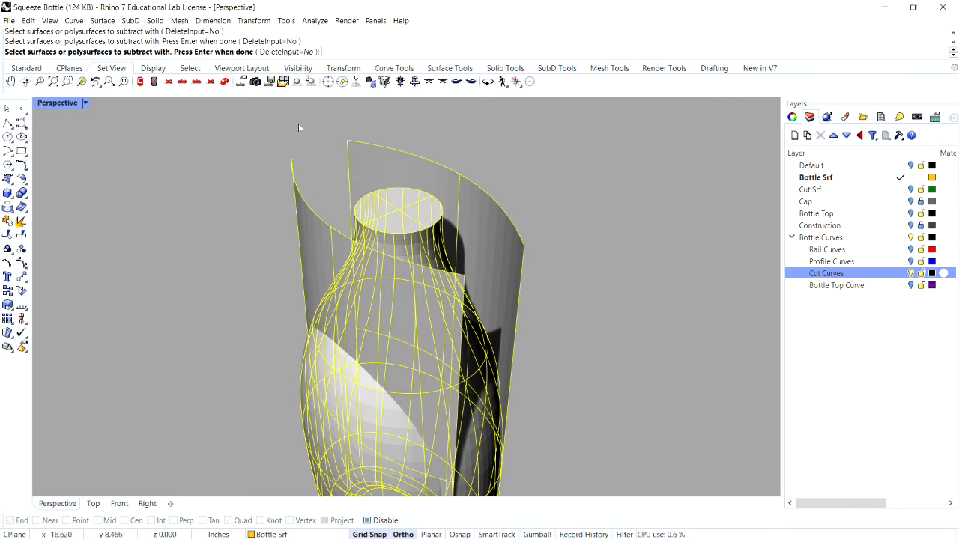
key(Return)
- Examine the cut bottle and the remaining cutting surfaces from several angles
scroll(317, 150, down, 8)
right_drag(342, 277, 336, 248)
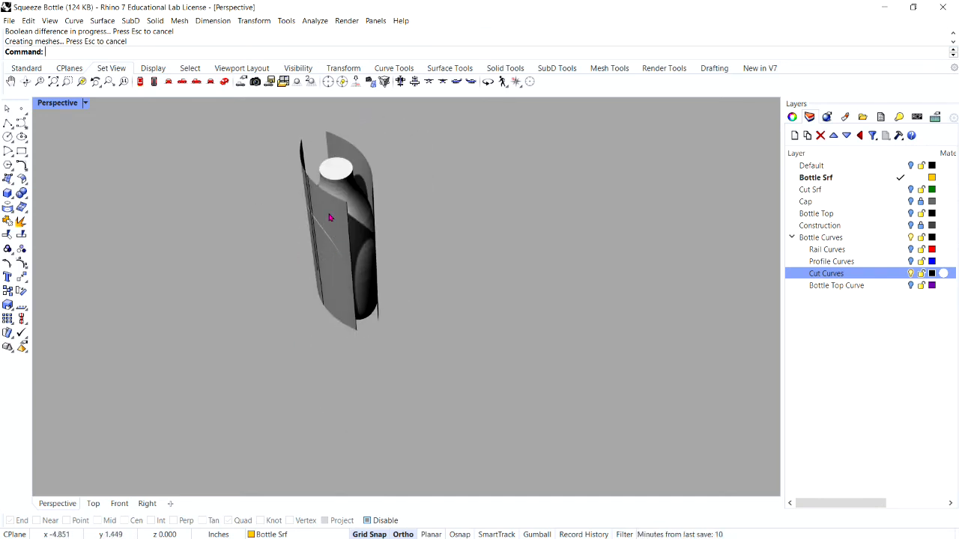
scroll(322, 205, up, 3)
click(325, 210)
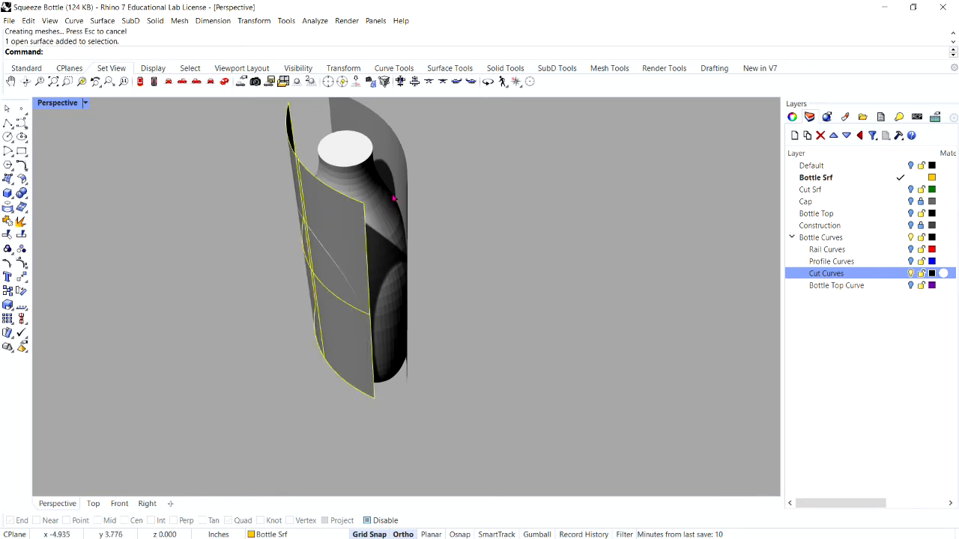
click(474, 190)
scroll(470, 202, down, 6)
scroll(450, 211, up, 6)
right_drag(453, 214, 473, 224)
scroll(471, 213, down, 5)
scroll(470, 208, up, 5)
scroll(453, 209, up, 3)
scroll(440, 196, down, 3)
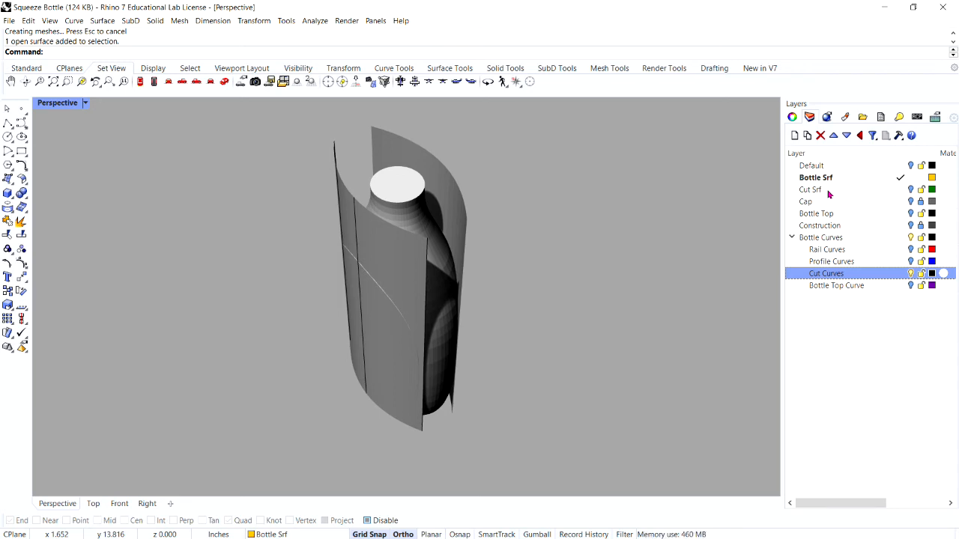
- Move both cutting surfaces to the hidden Cut Srf layer
click(383, 259)
shift+click(449, 208)
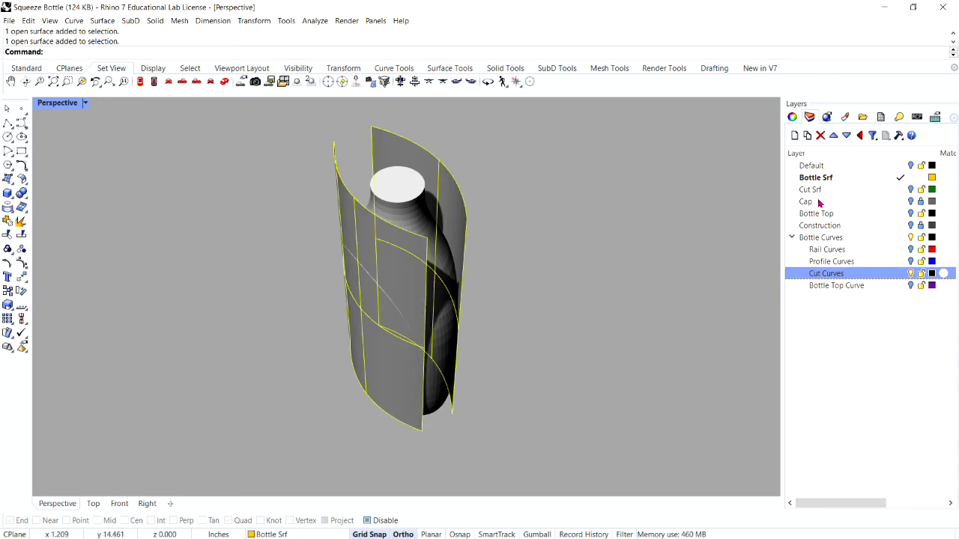
click(792, 117)
click(947, 222)
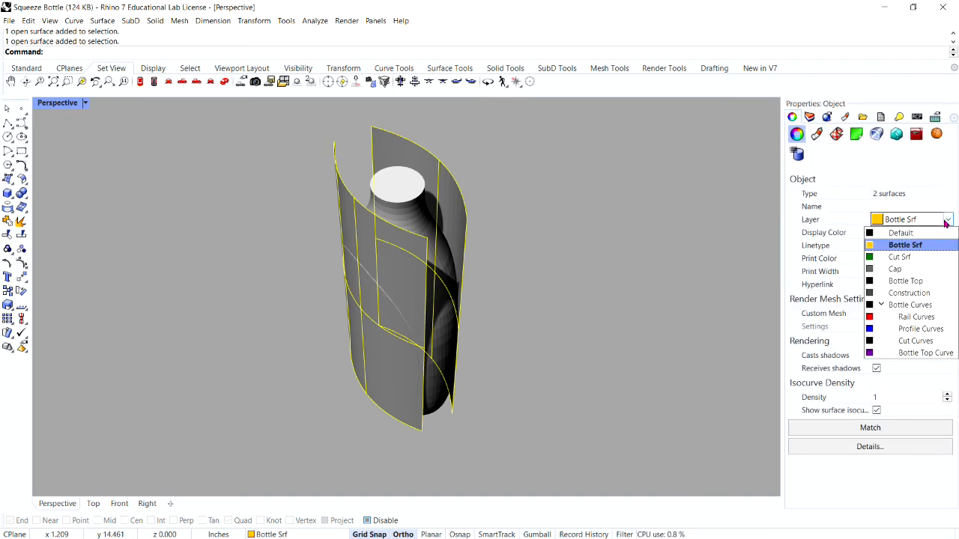
click(932, 259)
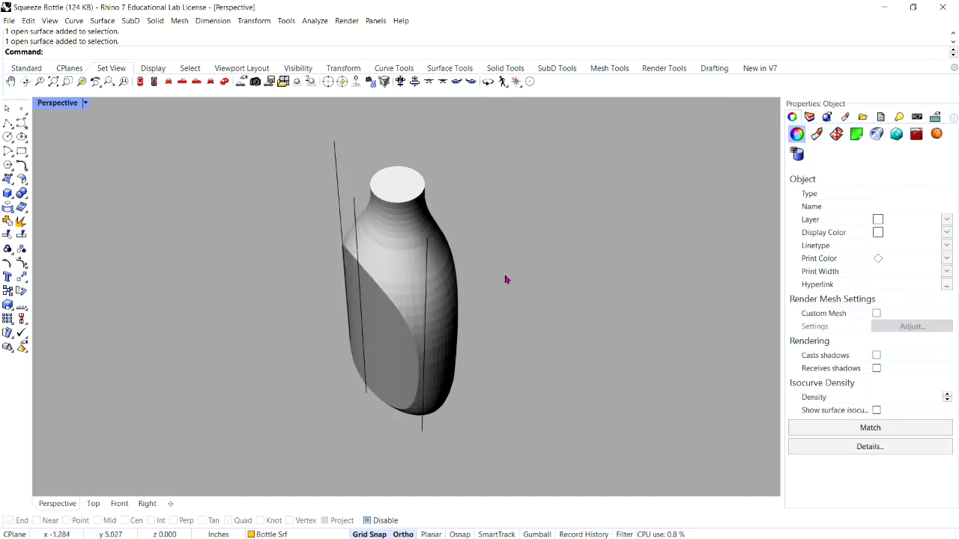
- Hide the Cut Curves layer and show the Bottle Top Curve layer
click(809, 117)
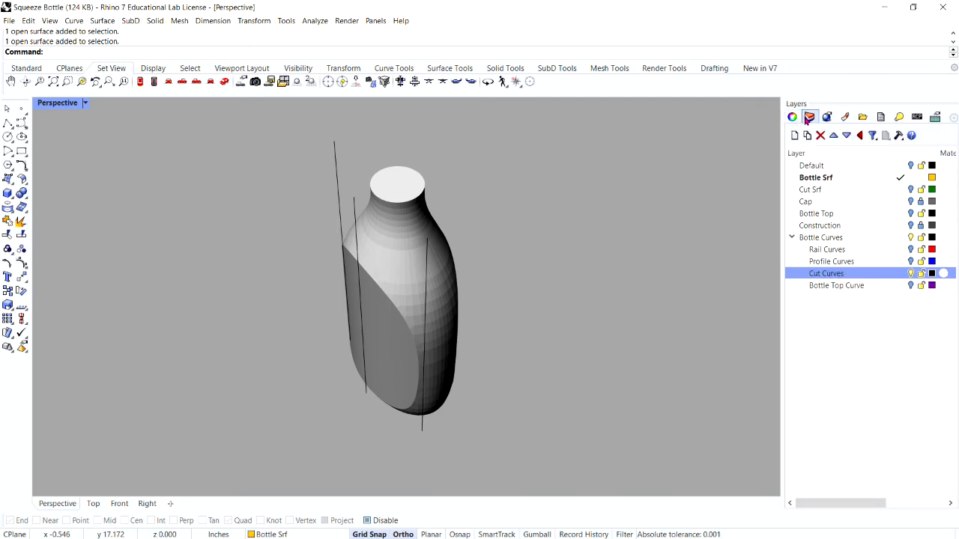
click(910, 273)
right_drag(517, 279, 564, 284)
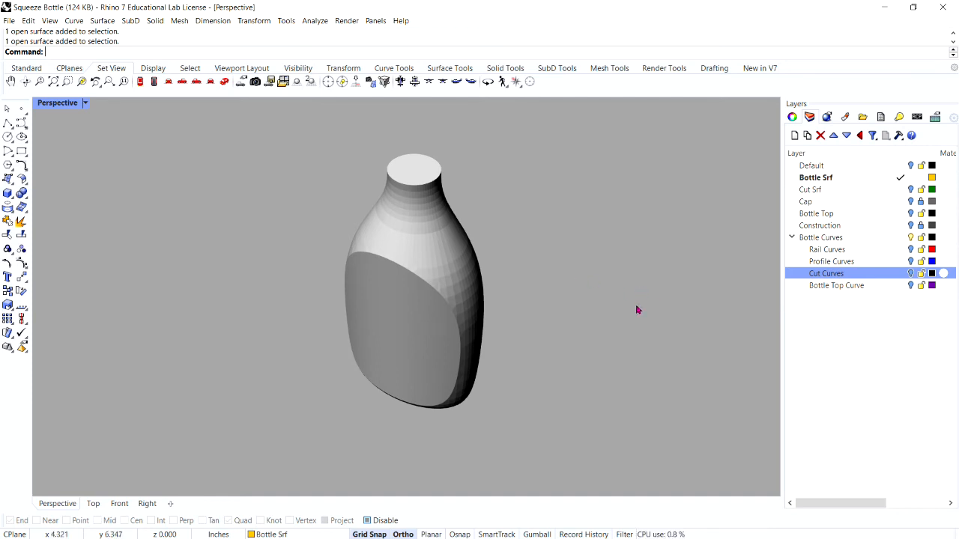
click(866, 299)
key(ctrl)
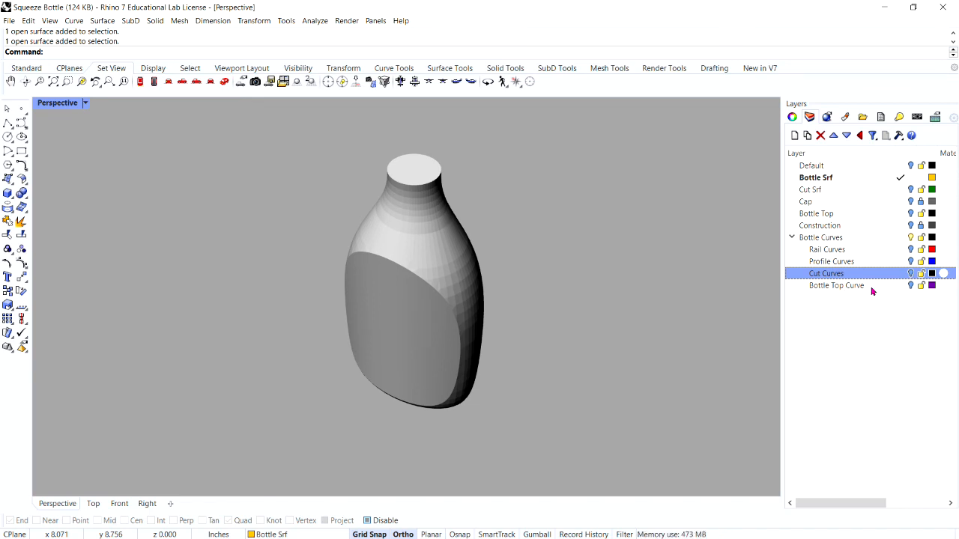
click(911, 287)
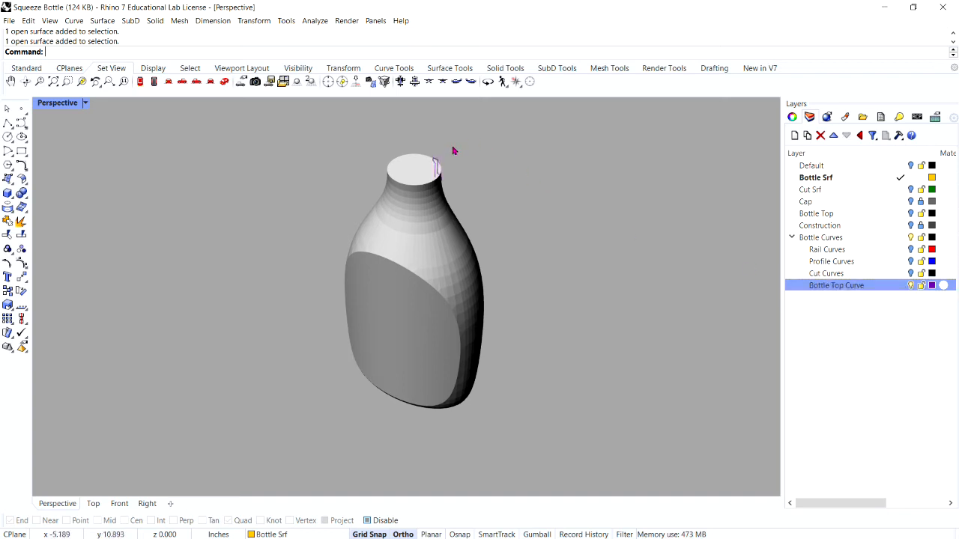
- Revolve the closed bottle top curve a full circle about the vertical axis from 0 to y 9.000 in the Front view
scroll(431, 168, up, 5)
scroll(461, 161, down, 5)
scroll(474, 155, up, 5)
click(481, 169)
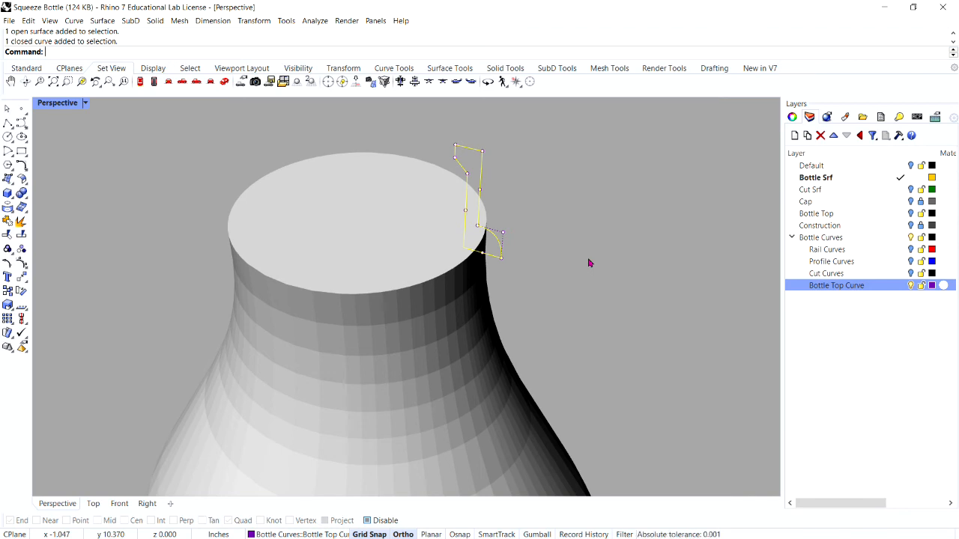
scroll(509, 248, down, 5)
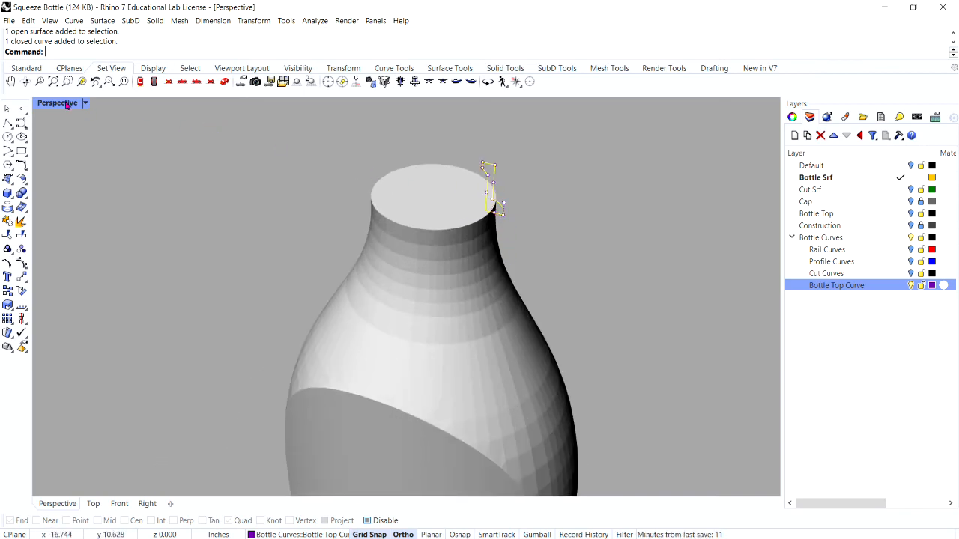
key(ctrl+m)
scroll(292, 335, down, 3)
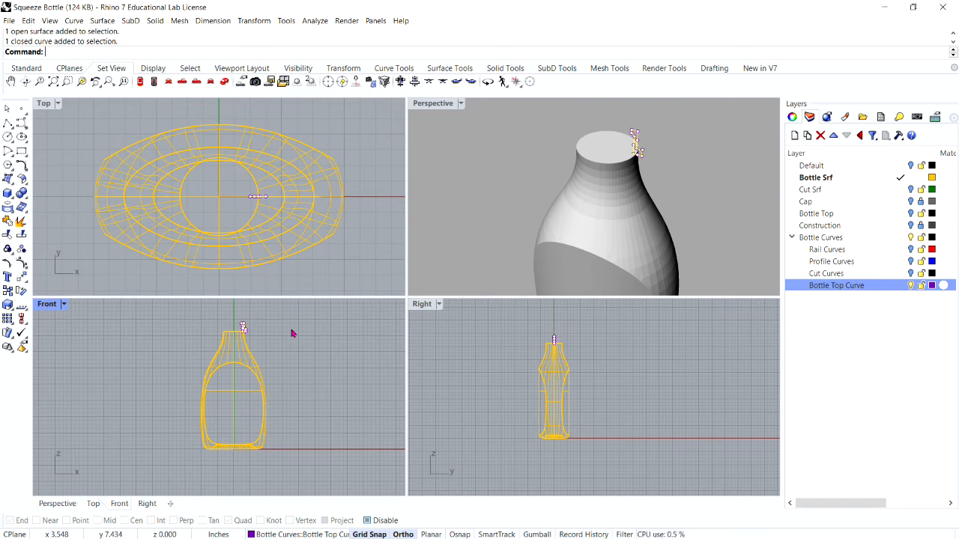
text(Revolve)
key(Return)
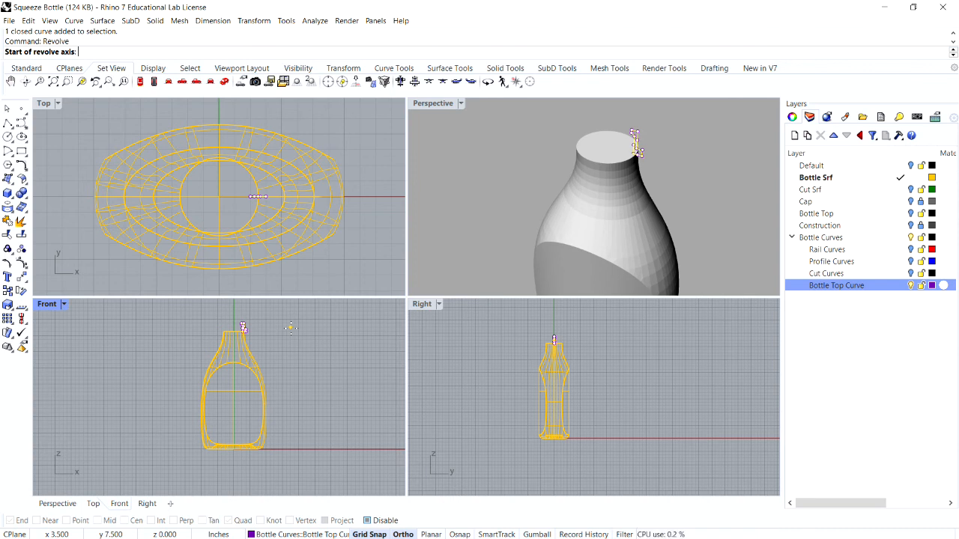
text(0)
key(Return)
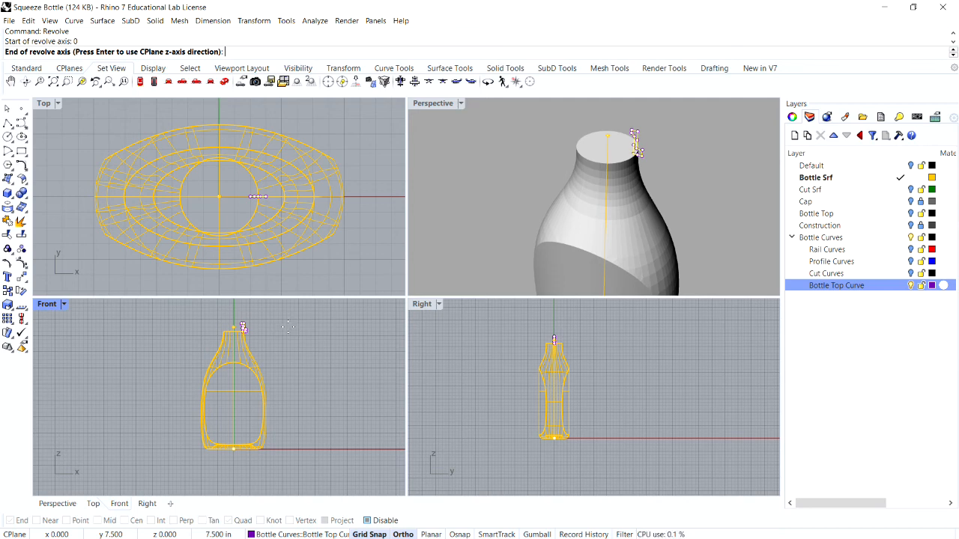
scroll(288, 327, down, 3)
scroll(292, 334, up, 1)
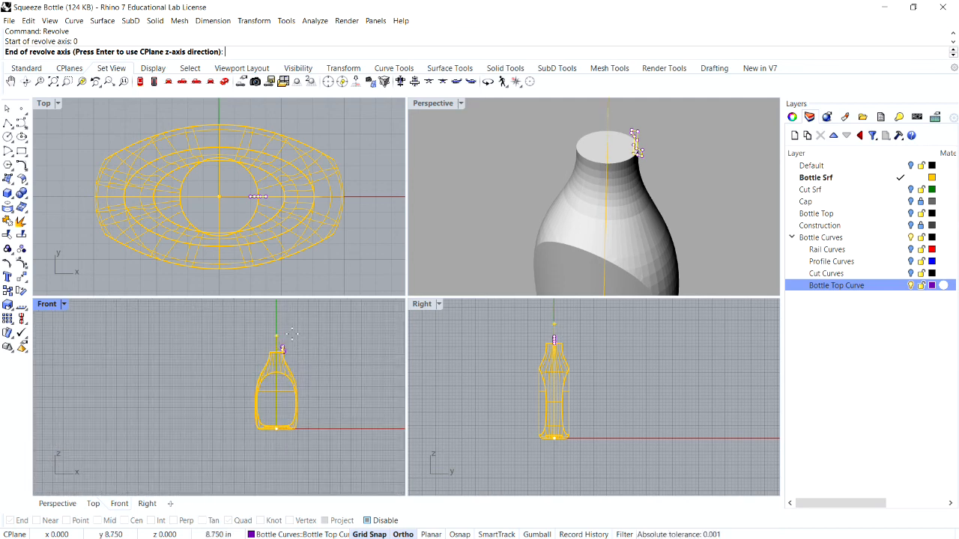
scroll(277, 335, up, 3)
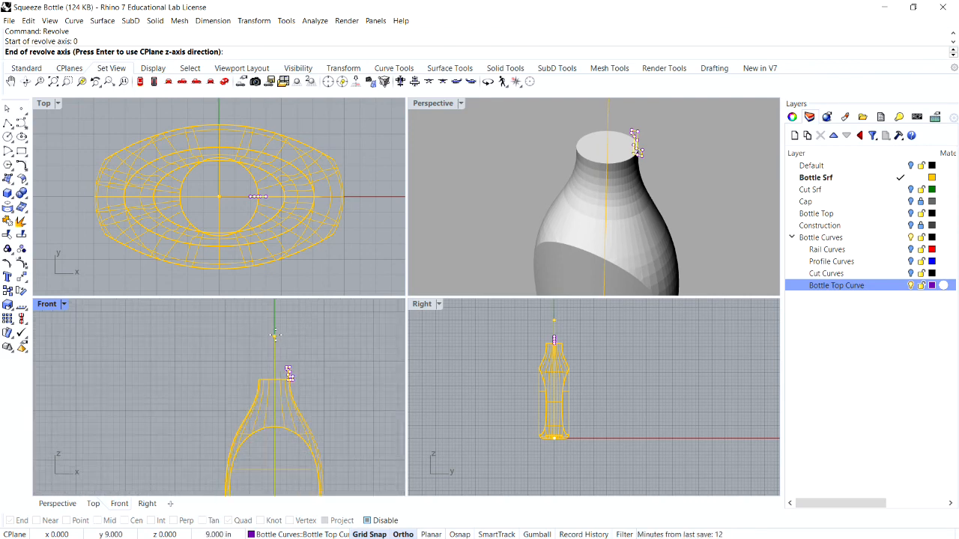
click(274, 337)
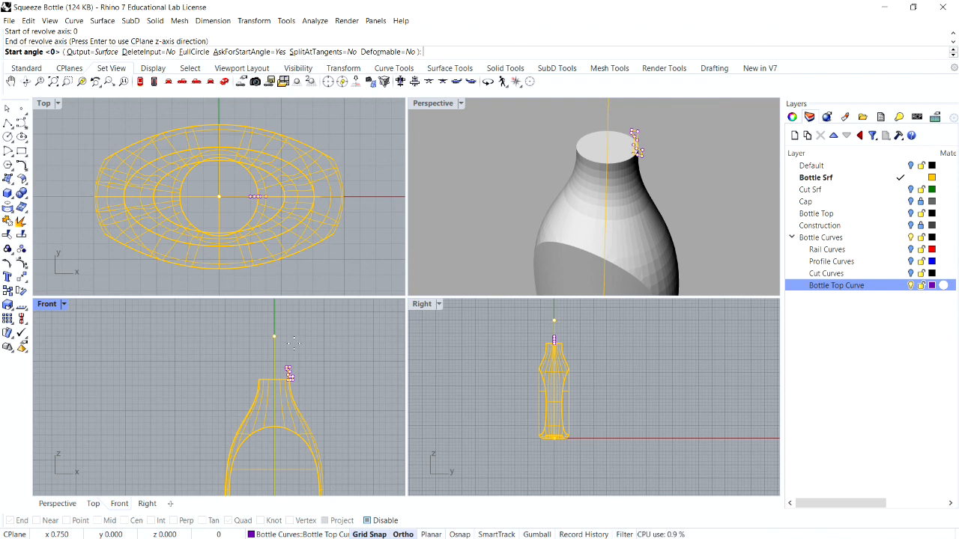
click(194, 52)
scroll(516, 203, down, 3)
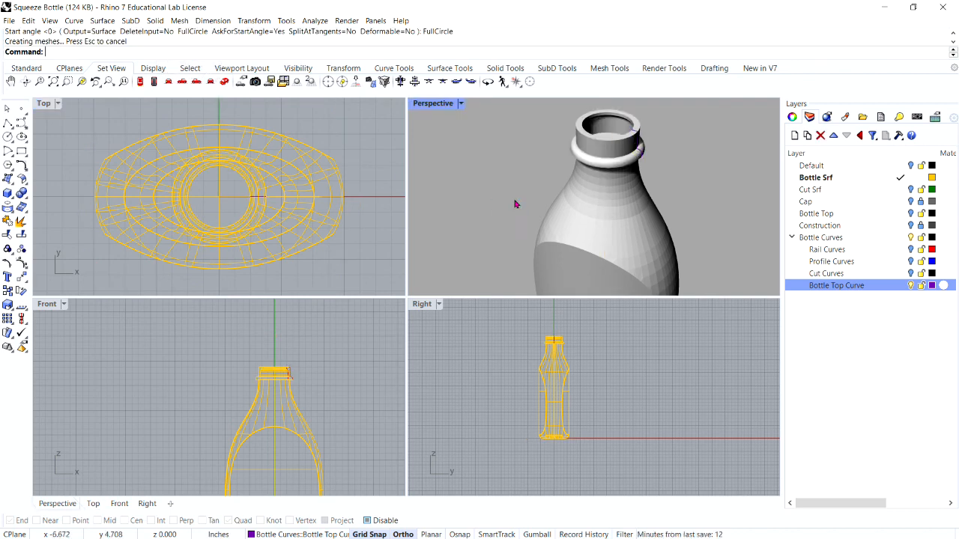
- Join the revolved neck ring and the bottle body into one solid with Boolean Union
scroll(536, 184, up, 6)
scroll(548, 207, down, 4)
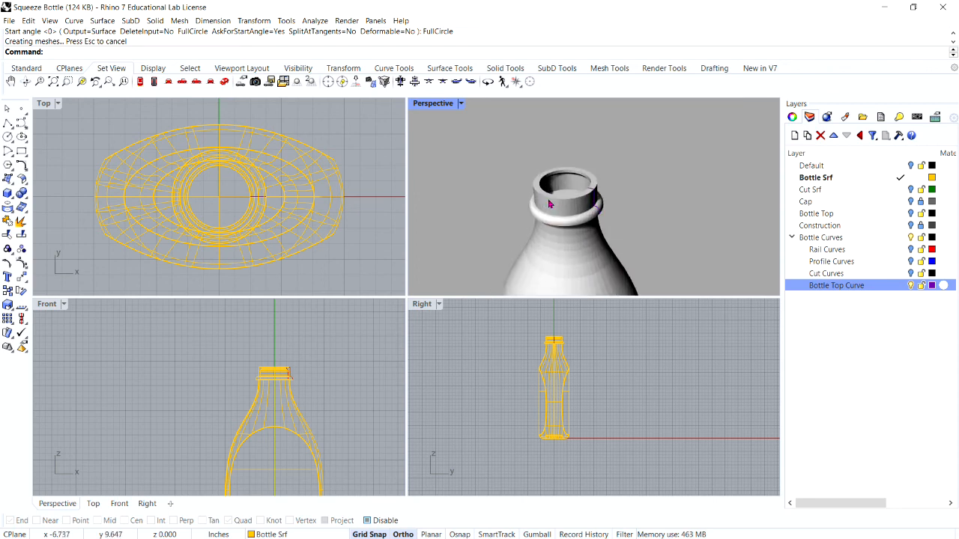
double_click(431, 104)
scroll(428, 132, down, 4)
scroll(368, 290, up, 4)
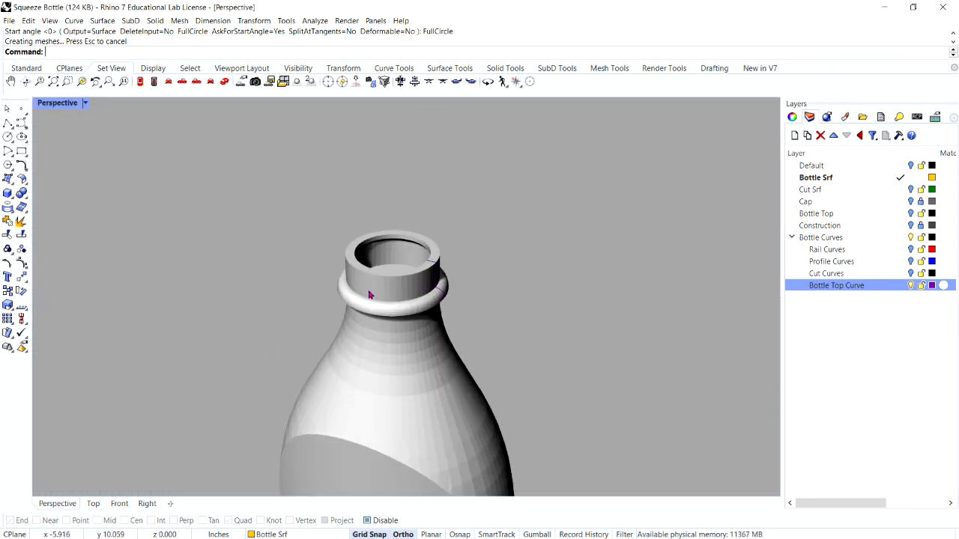
click(384, 252)
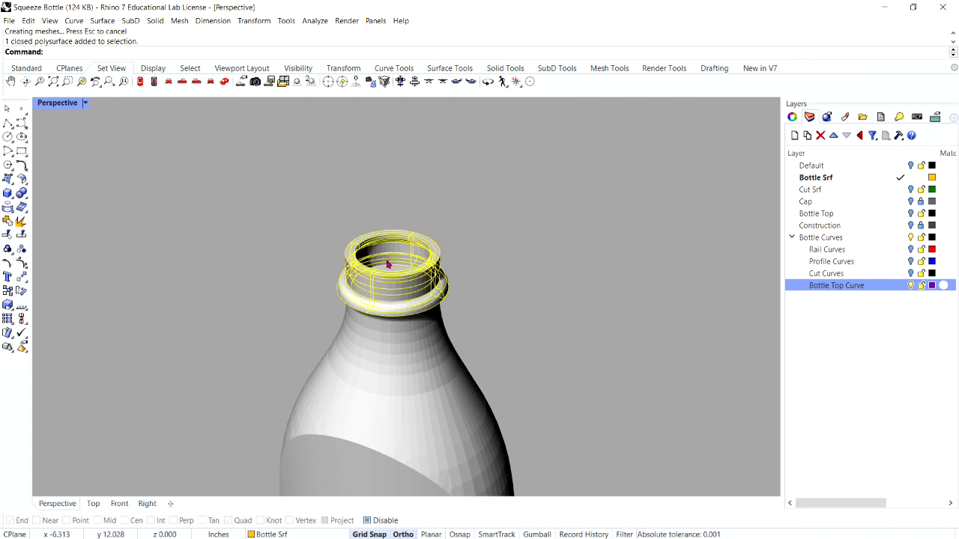
shift+click(416, 419)
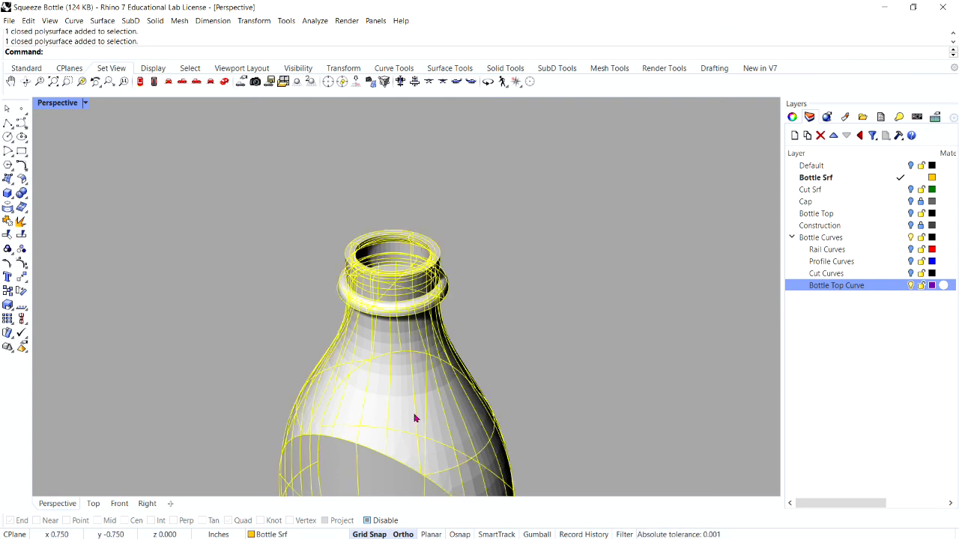
click(22, 192)
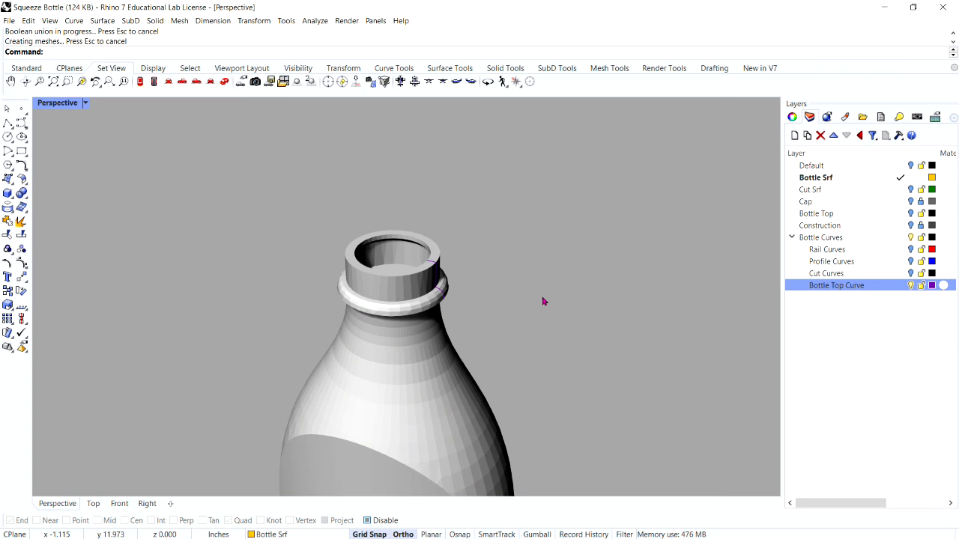
- Show the Cap and Bottle Top layers
scroll(541, 300, down, 4)
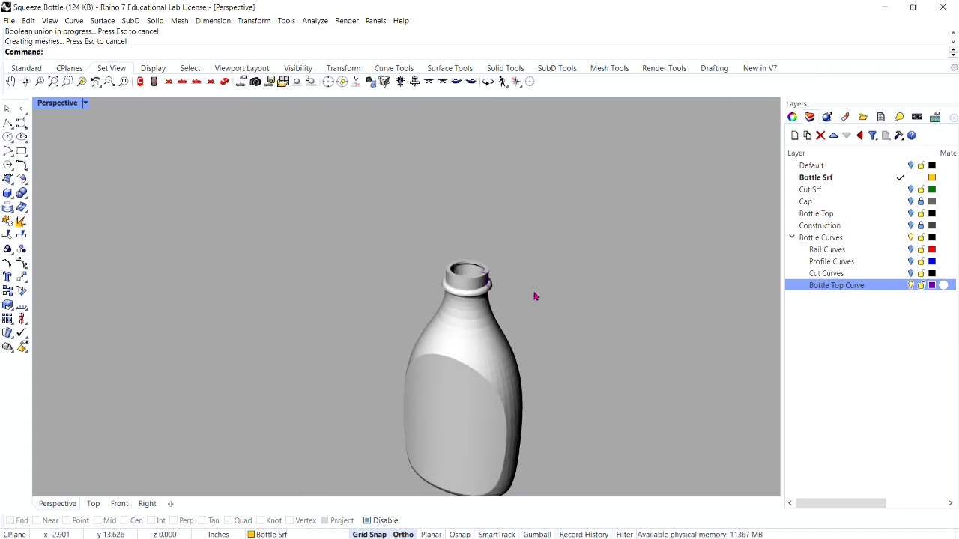
scroll(535, 297, up, 3)
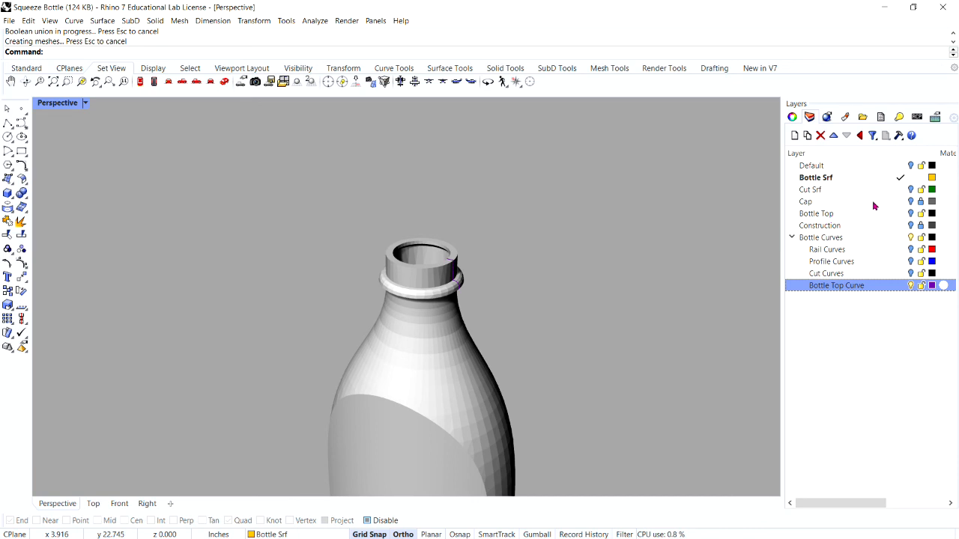
click(911, 203)
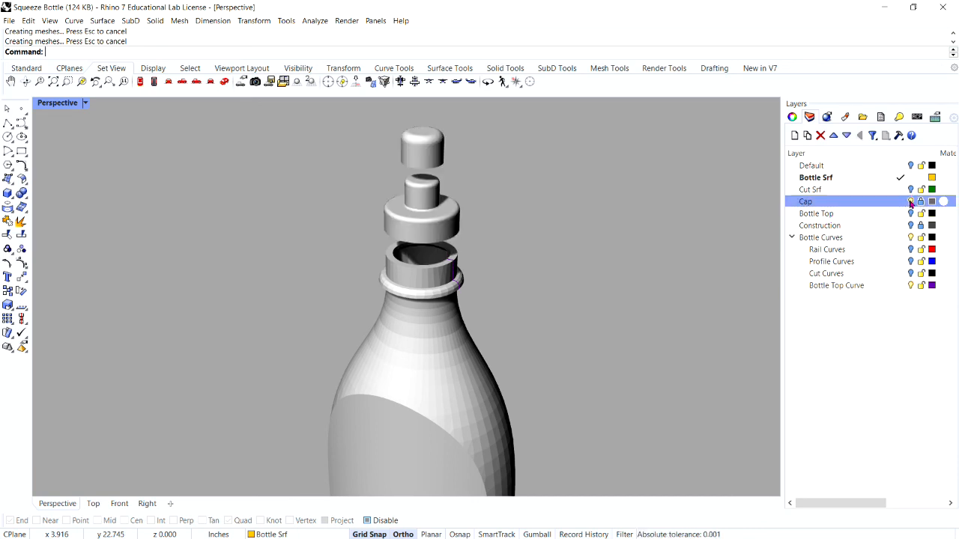
click(911, 214)
- Examine the whole bottle together with its cap parts from several angles
scroll(469, 250, down, 10)
scroll(469, 250, up, 6)
right_drag(424, 250, 376, 248)
scroll(377, 248, down, 8)
scroll(380, 270, up, 4)
right_drag(376, 300, 488, 295)
scroll(411, 306, up, 2)
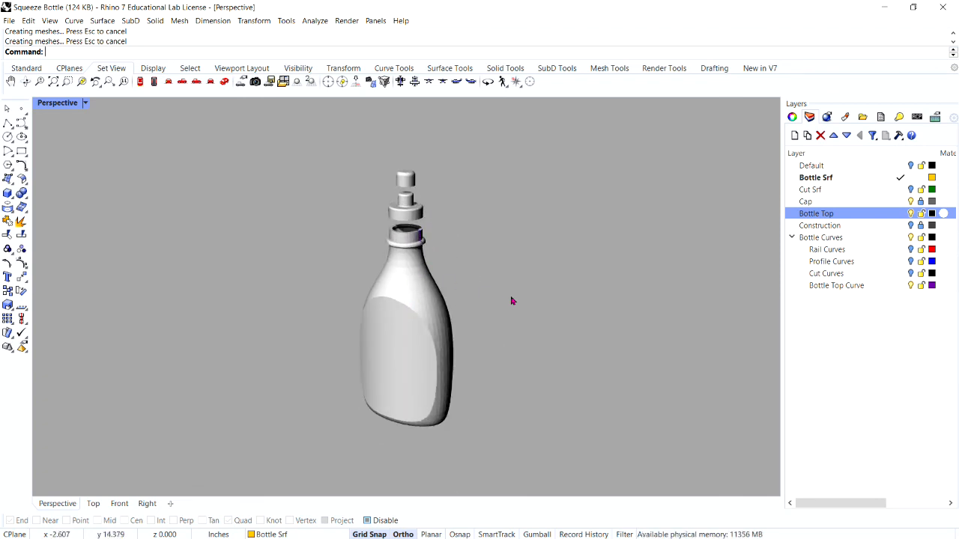